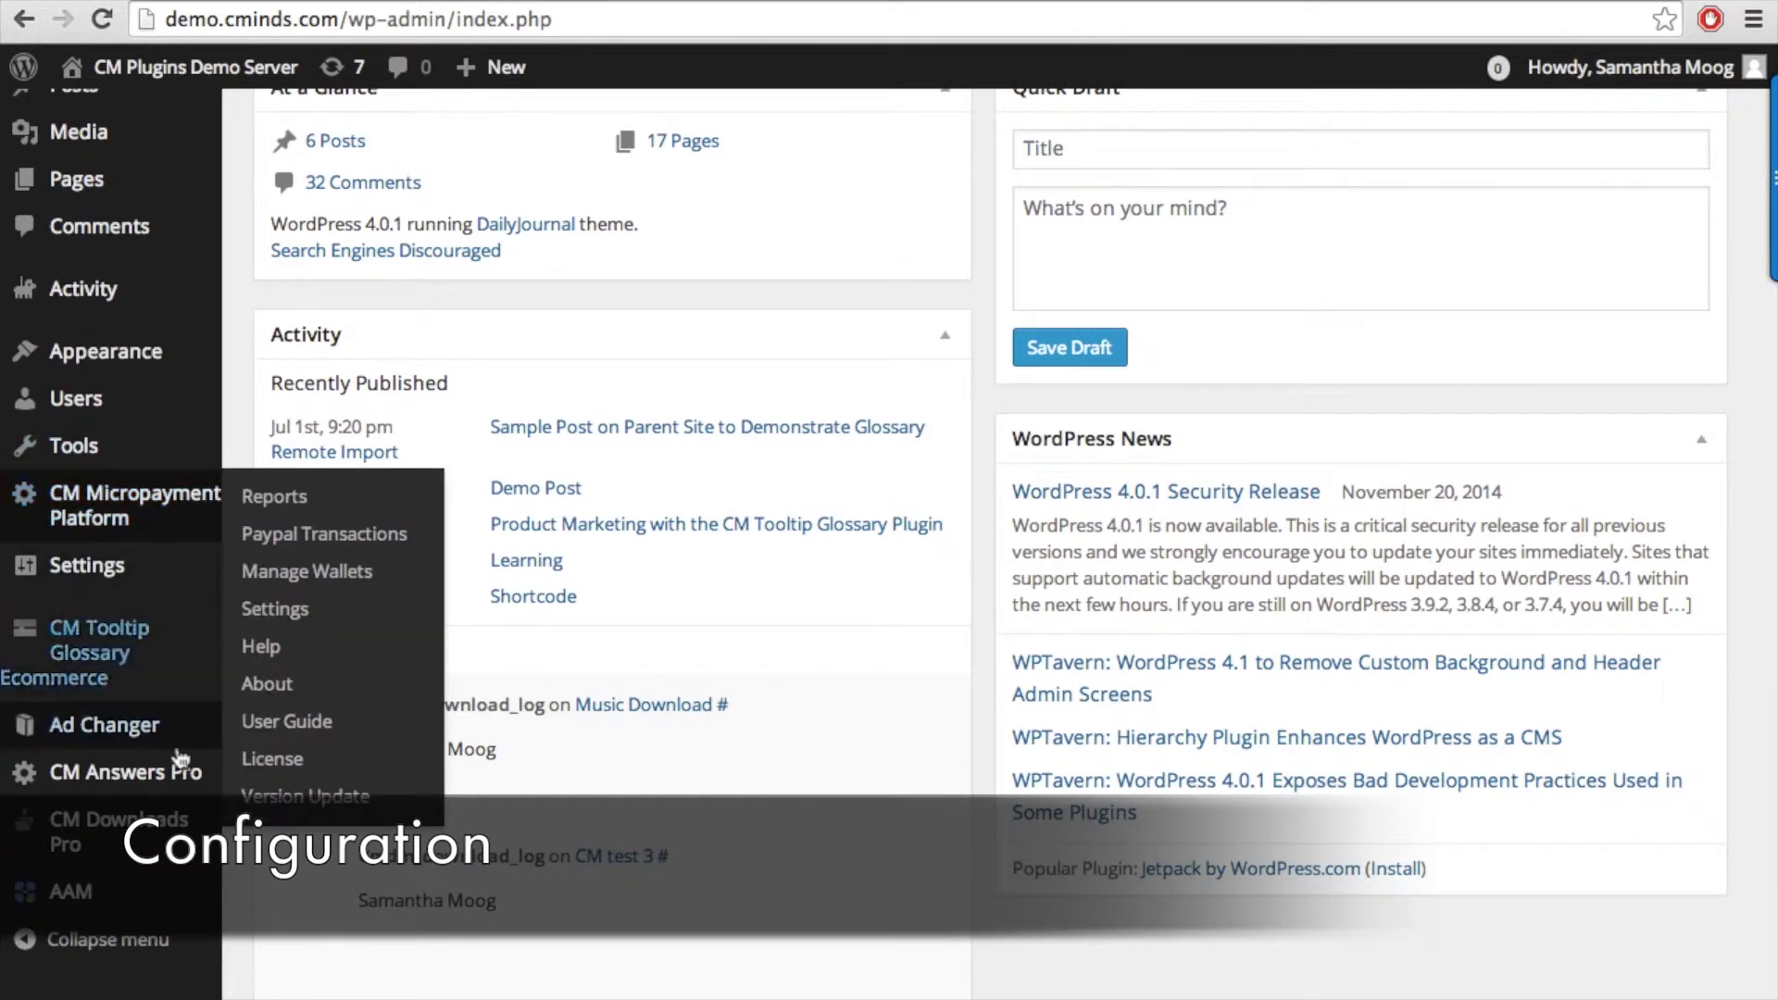
# Open CM Micropayment Platform Settings on the Points tab listing the 100- and 500-point packages.
pyautogui.moveTo(159, 841)
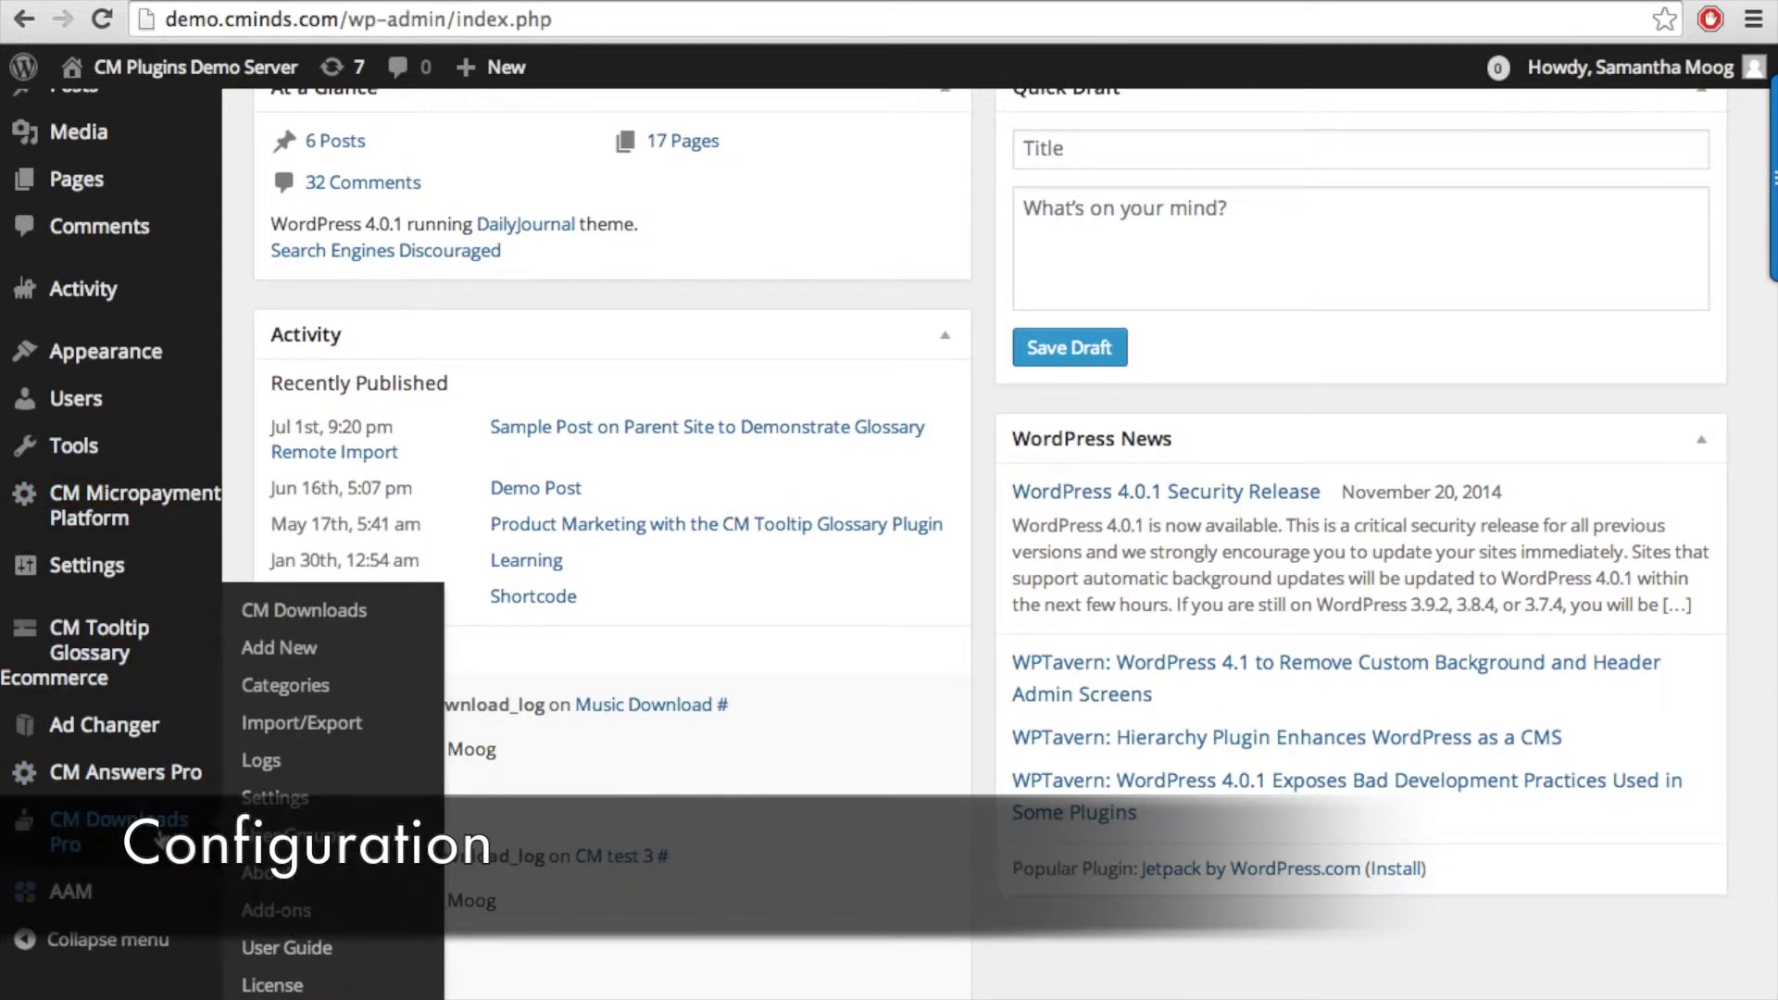
pyautogui.moveTo(93, 504)
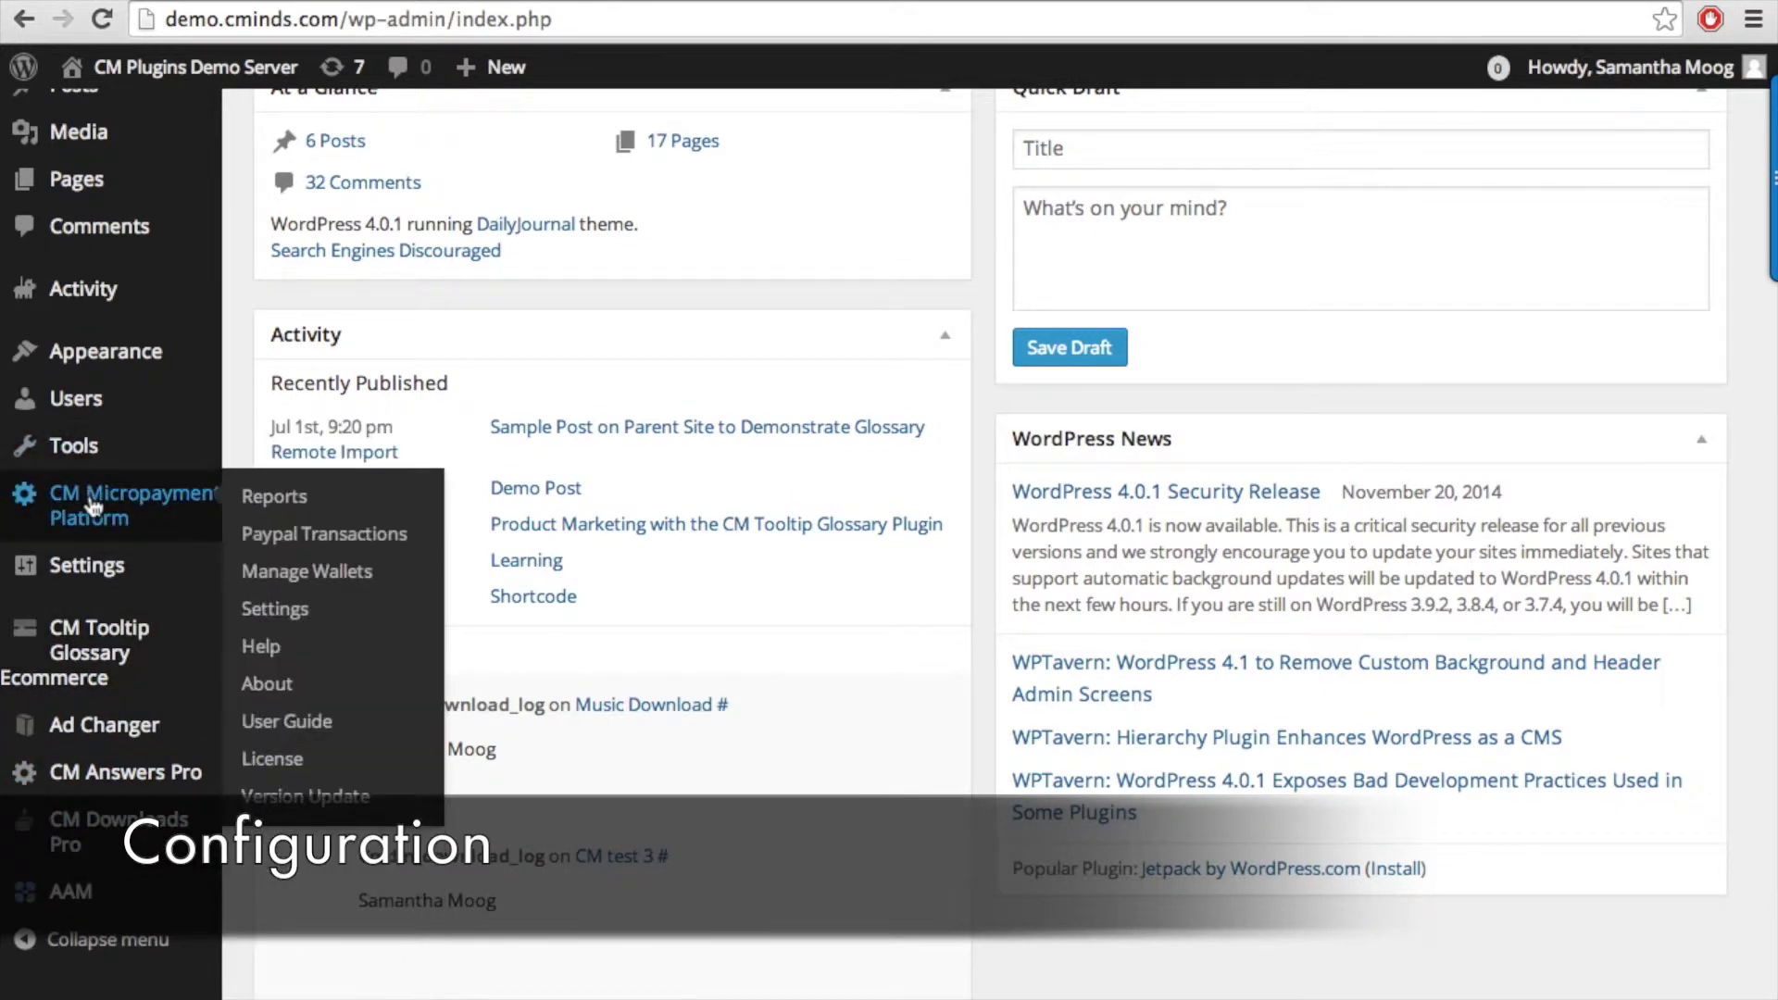
pyautogui.click(263, 615)
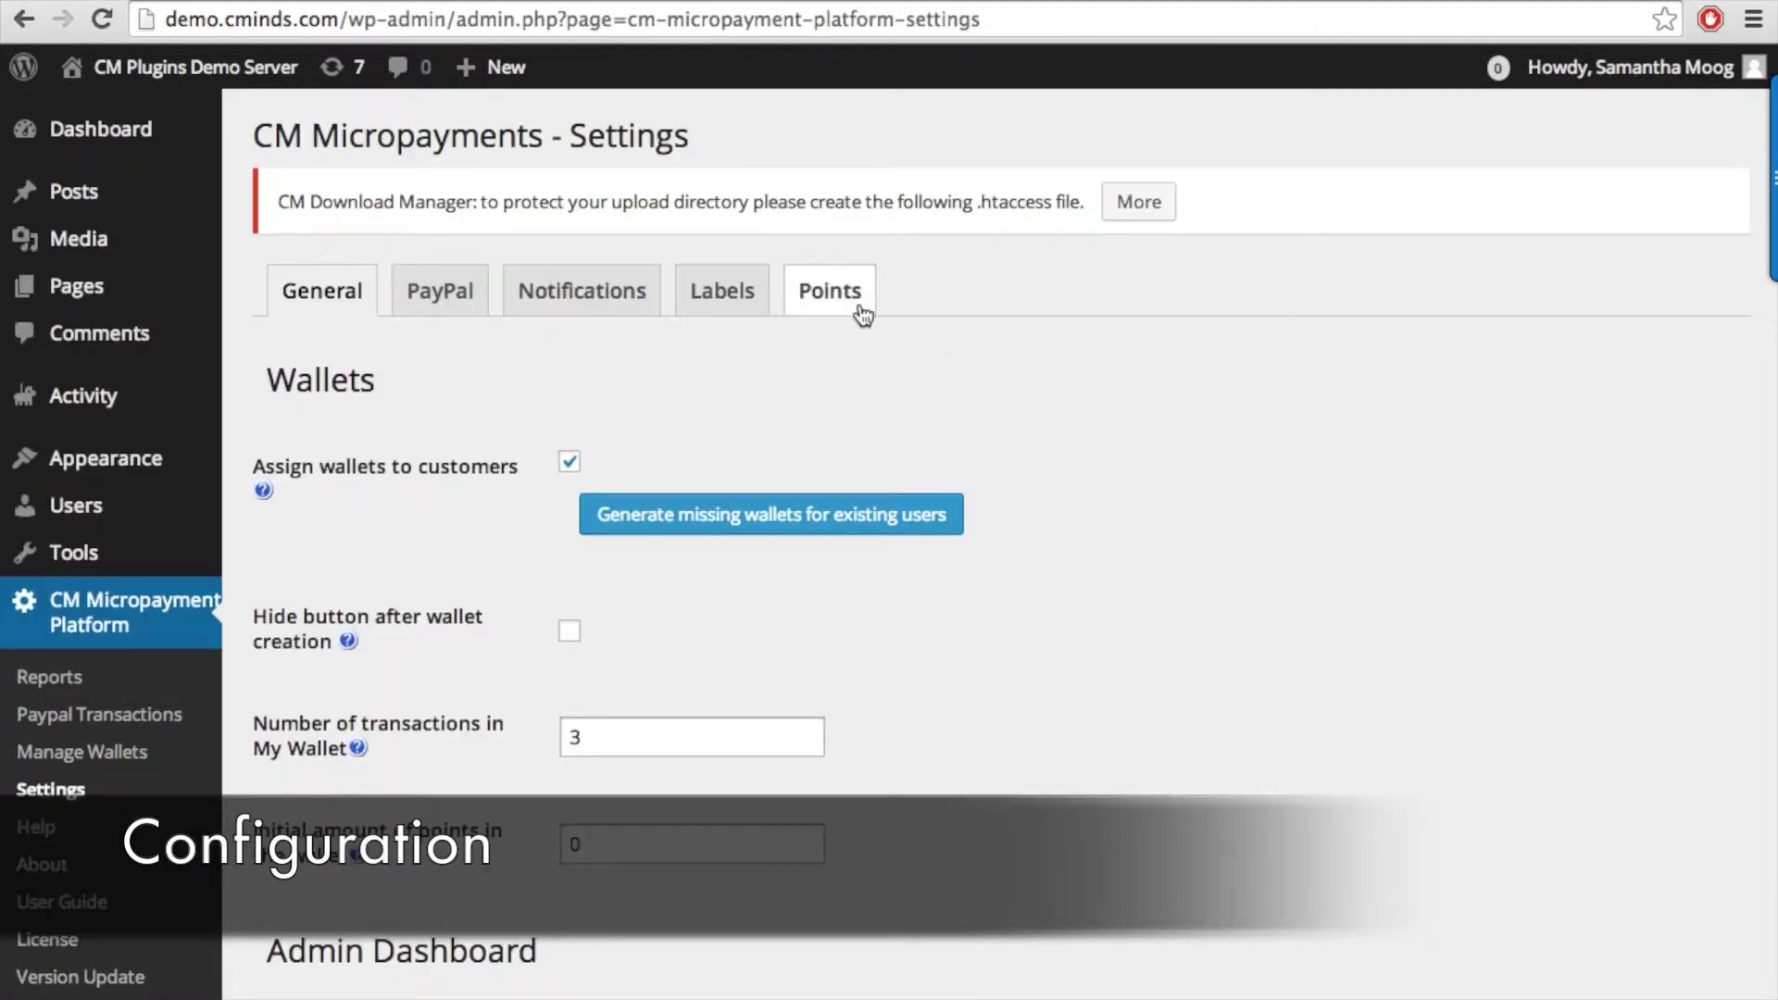
pyautogui.click(845, 303)
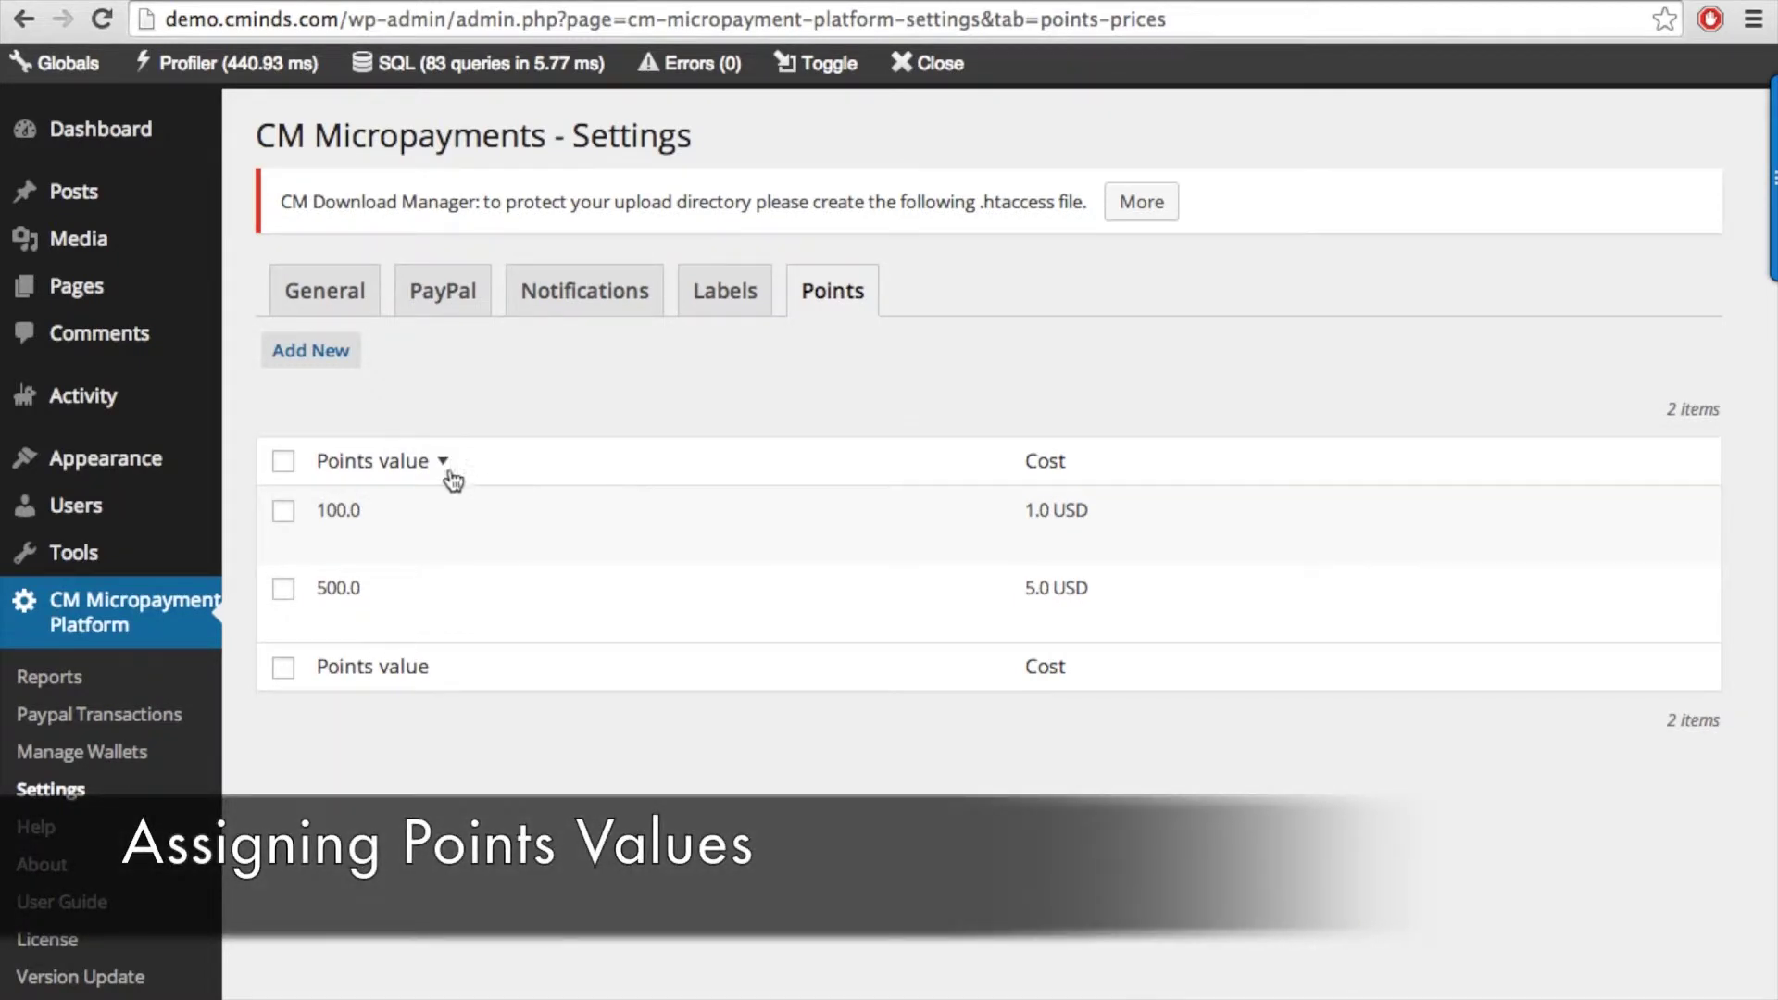
pyautogui.moveTo(313, 529)
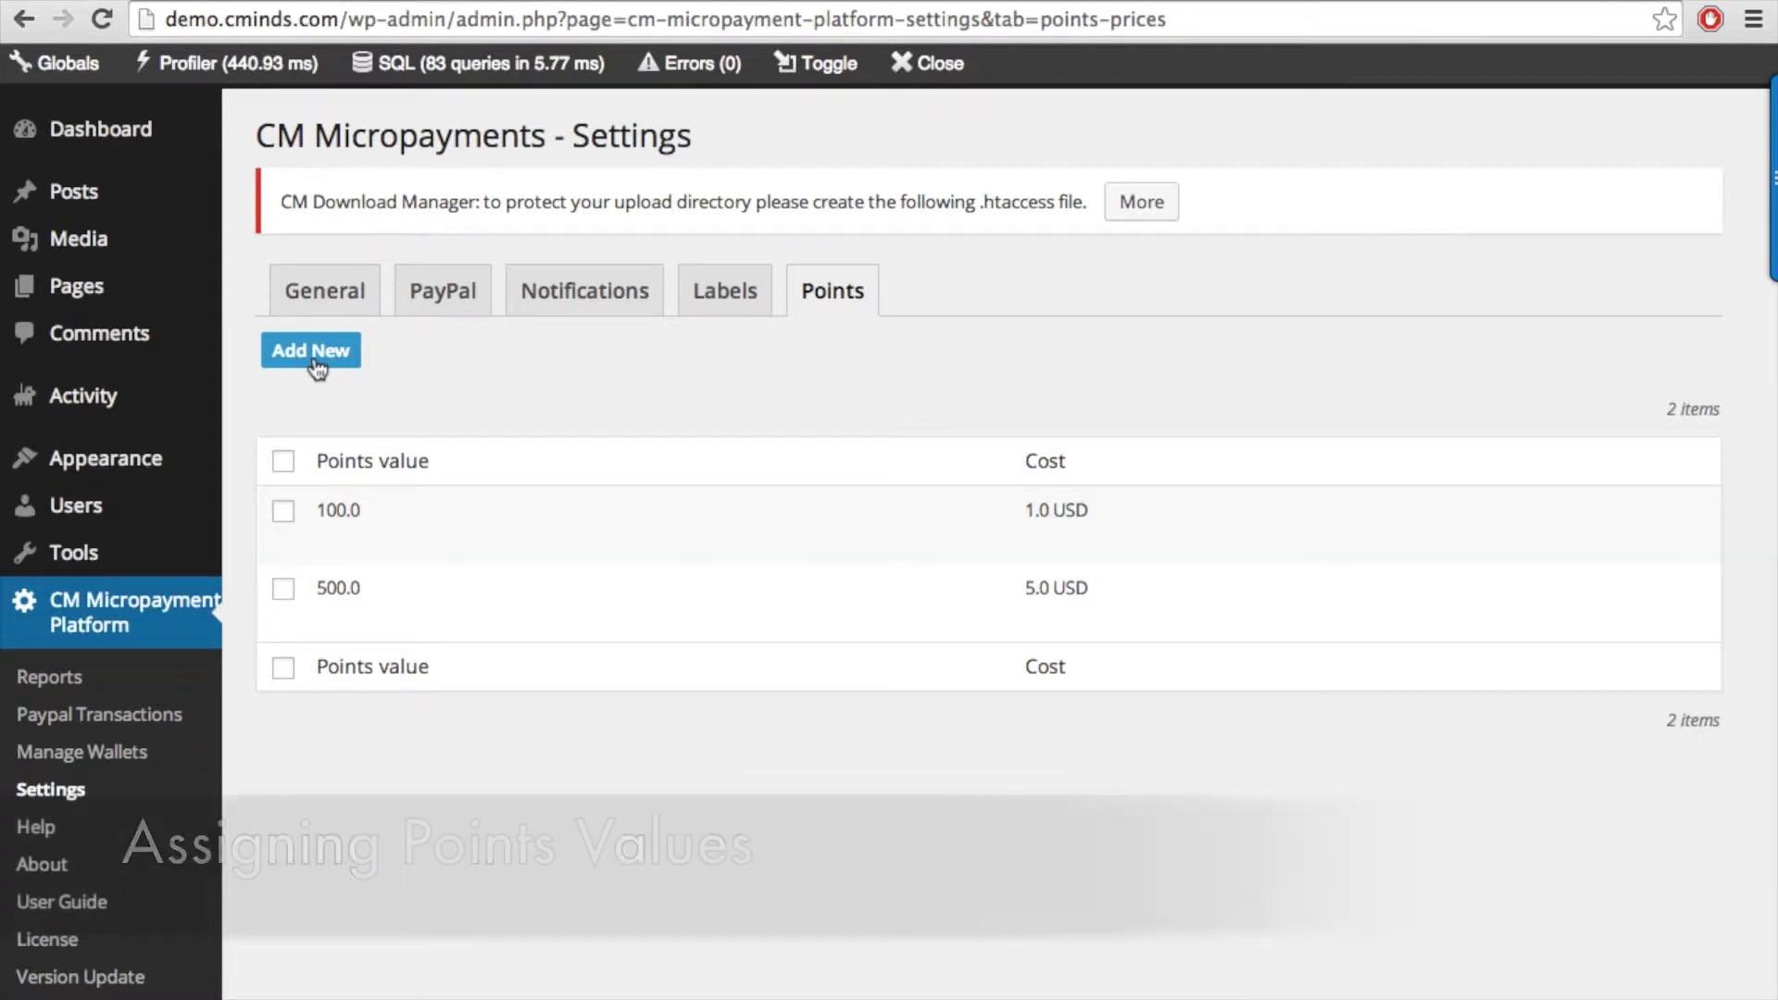
# Open CM Downloads Pro settings and scroll through its MicroPayments charging options.
pyautogui.scroll(-5, 246, 583)
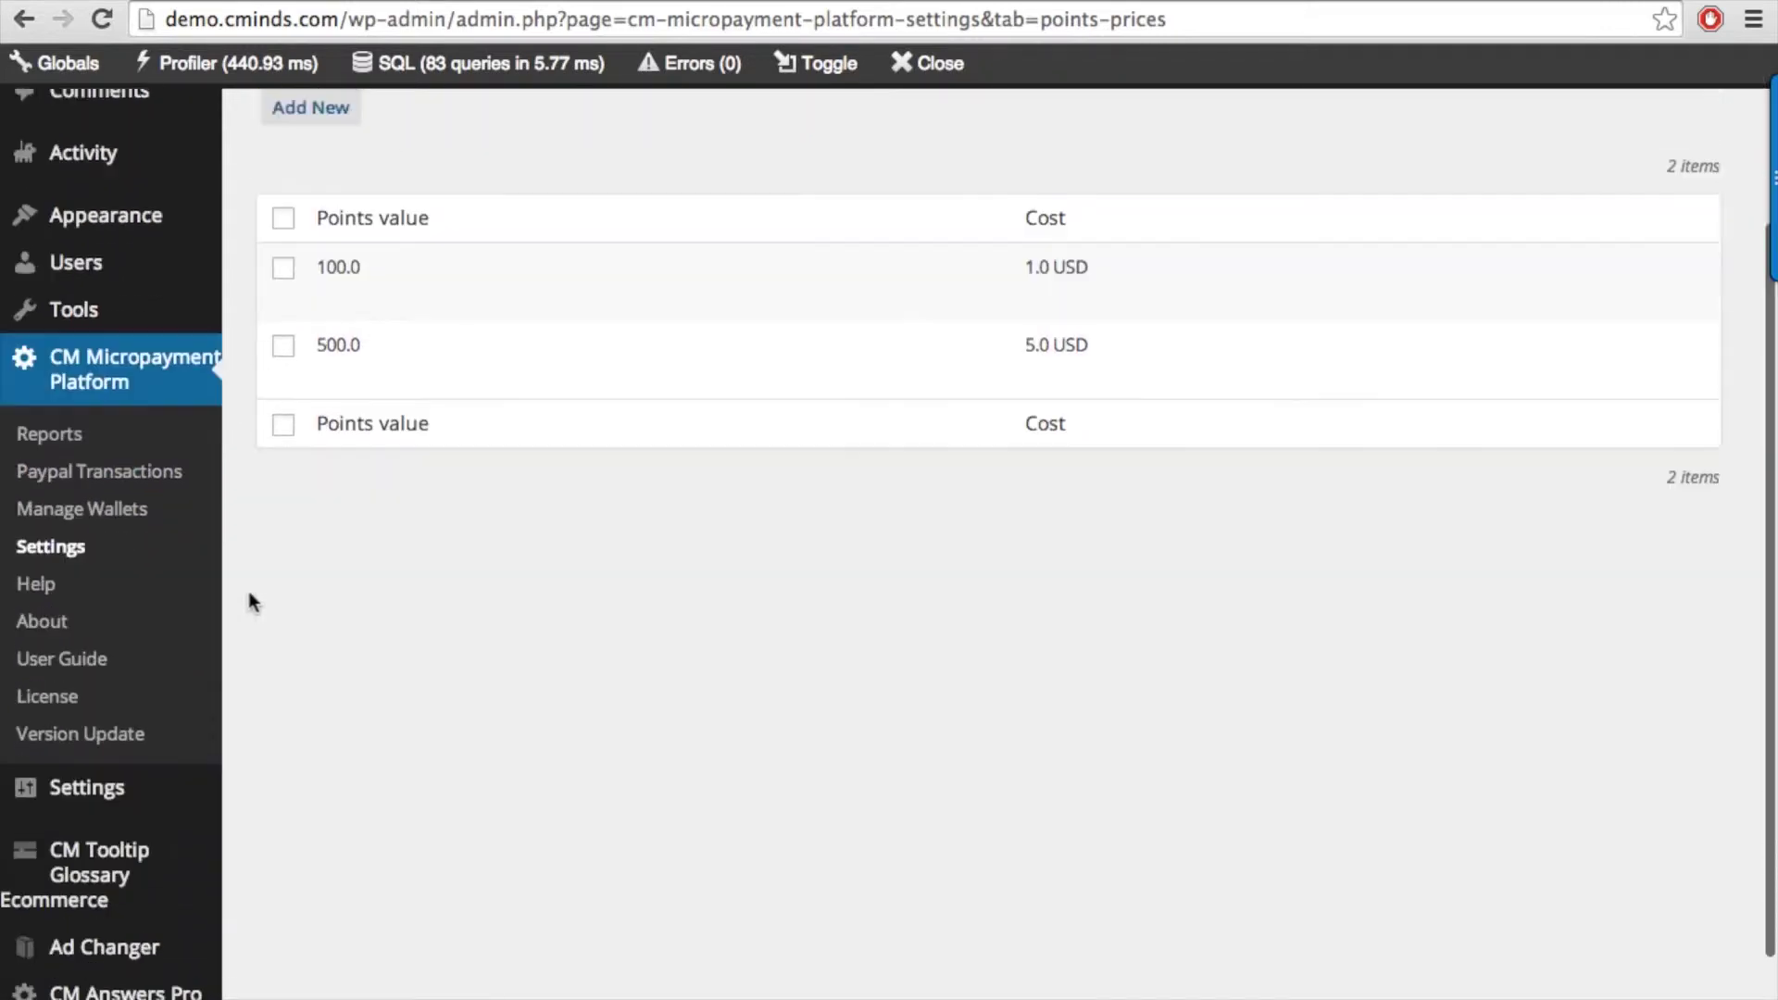
pyautogui.moveTo(151, 933)
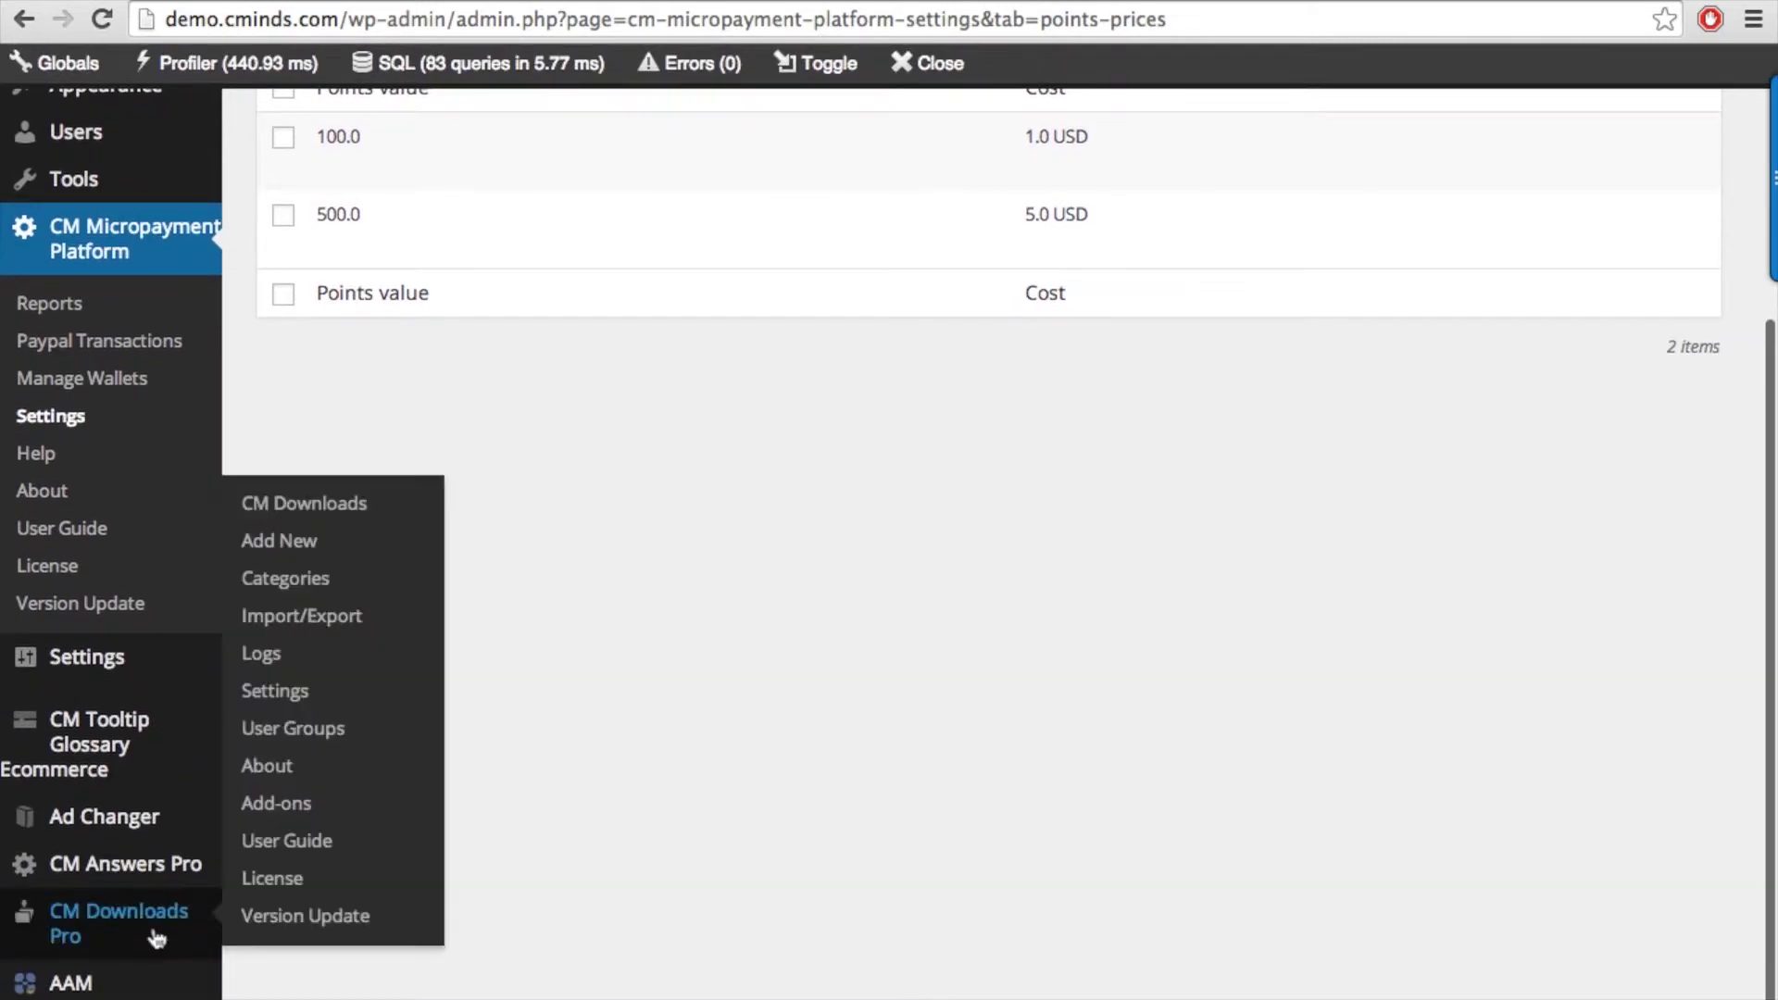
pyautogui.click(275, 707)
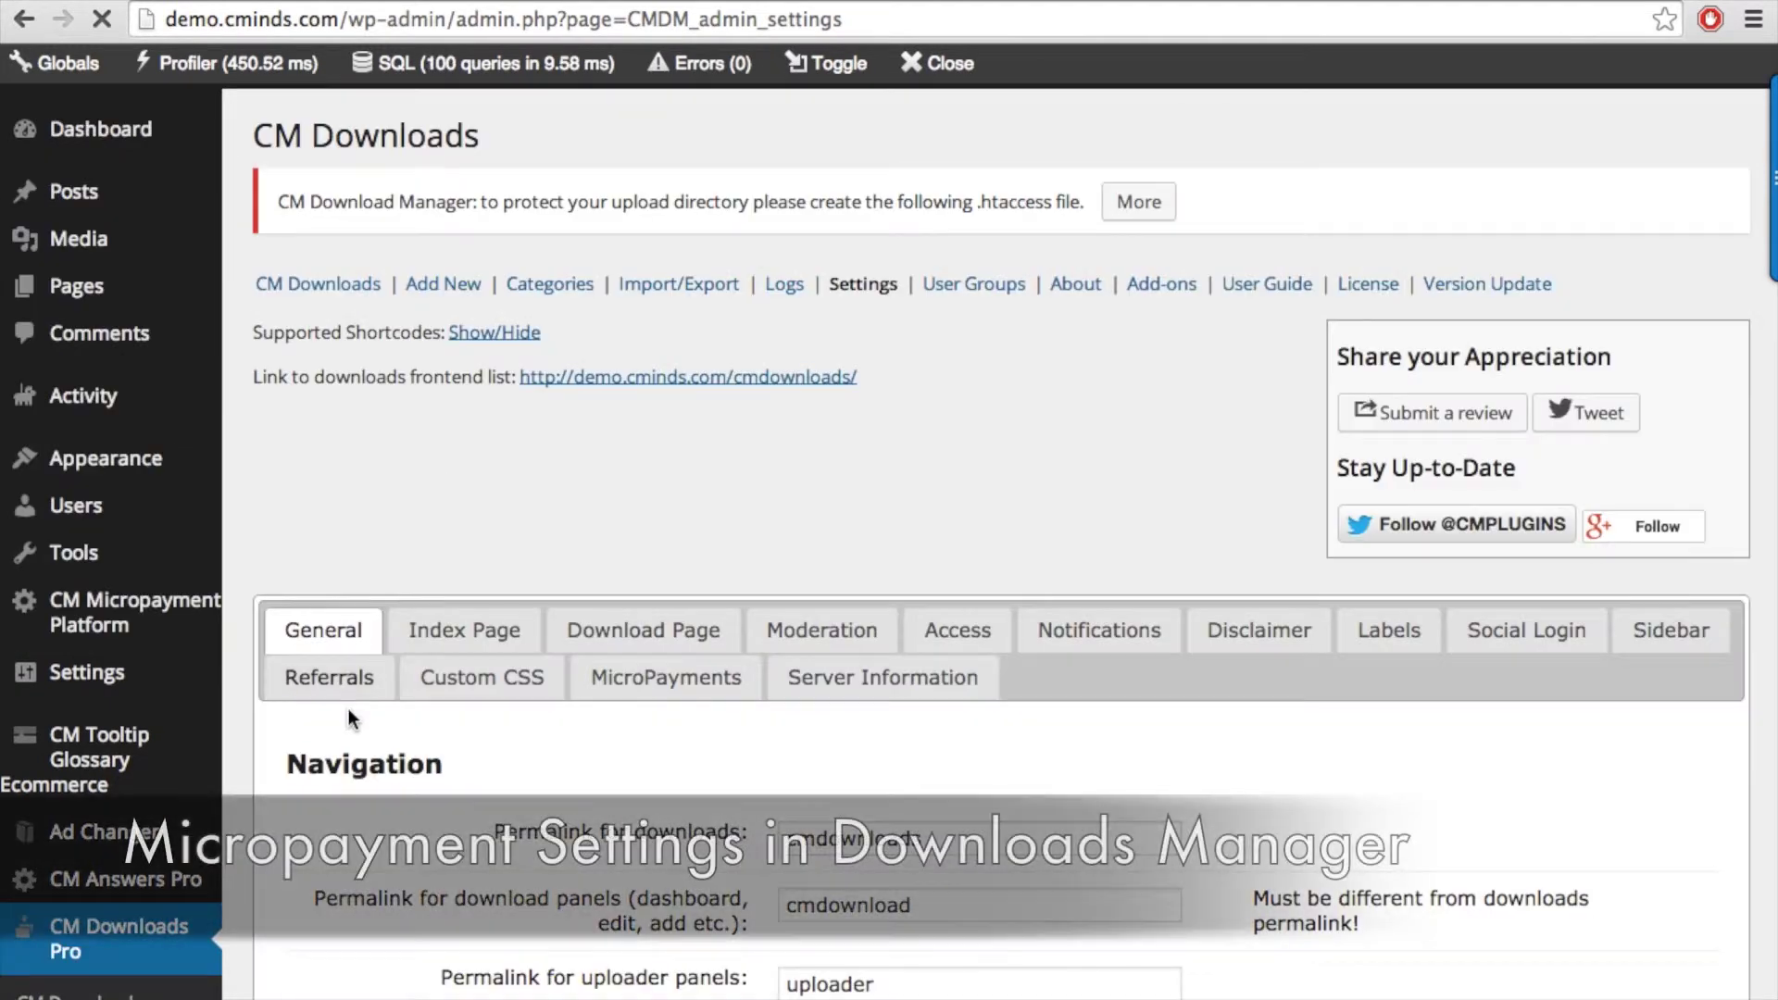
pyautogui.click(685, 687)
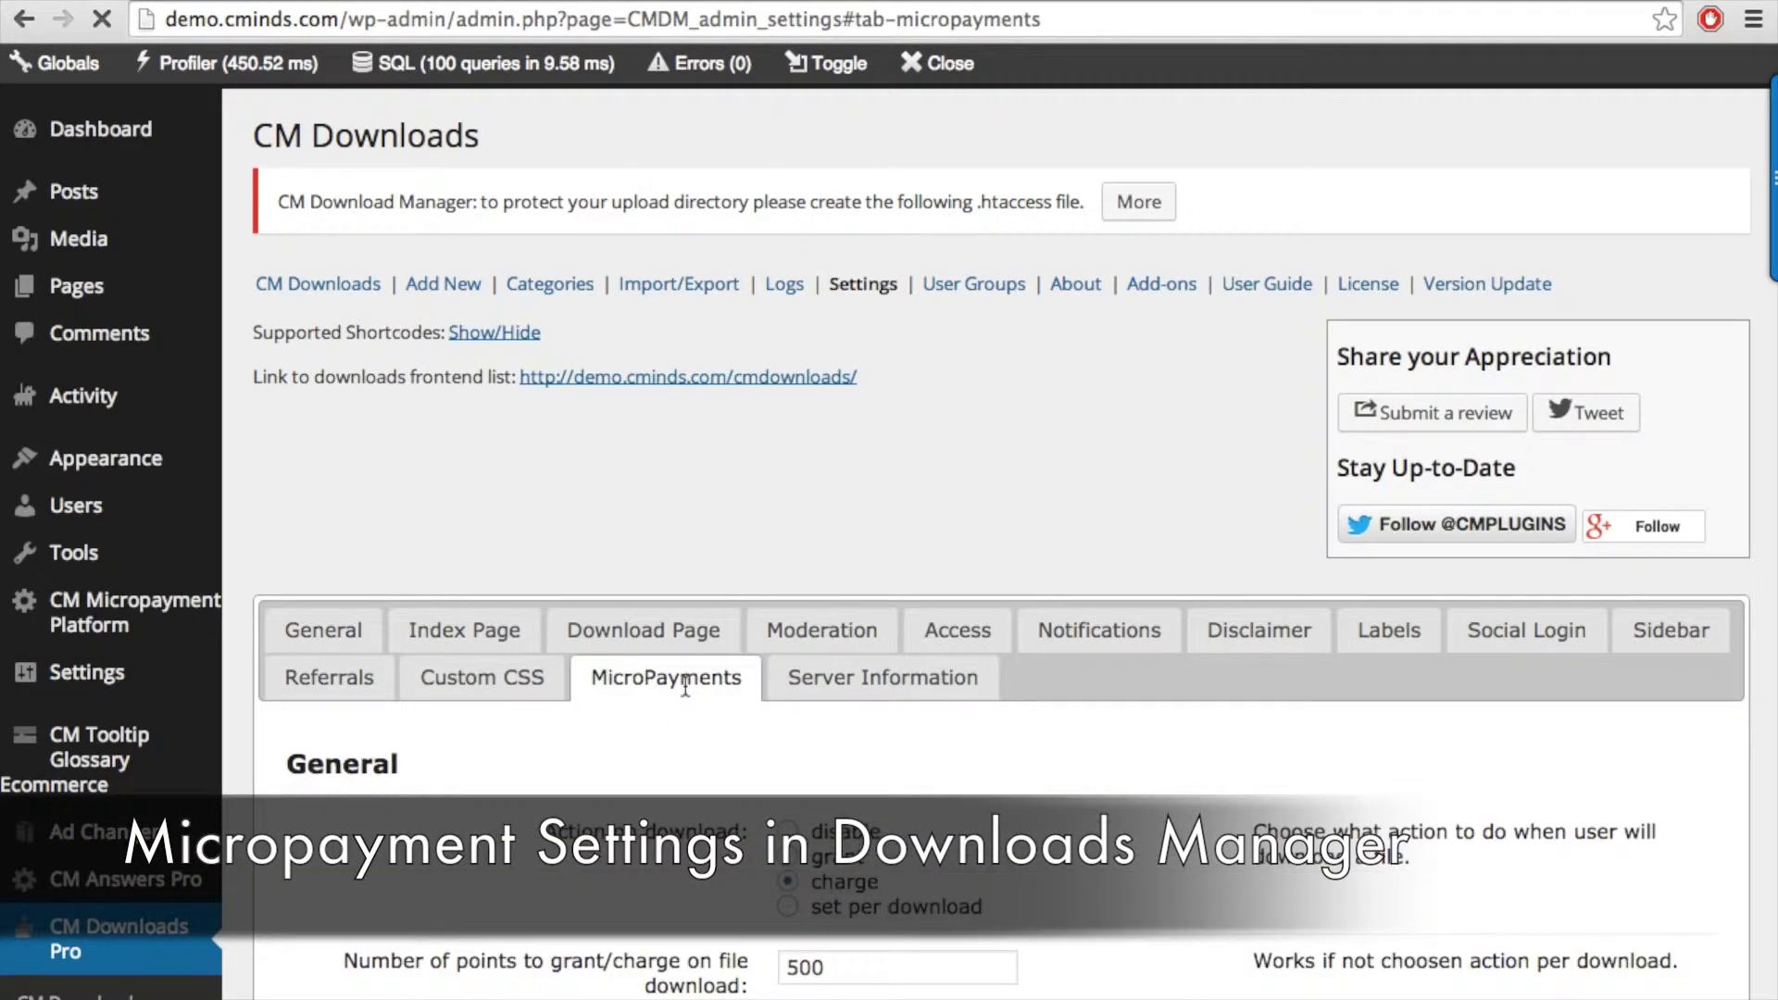
pyautogui.scroll(-3, 472, 869)
pyautogui.scroll(-3, 469, 866)
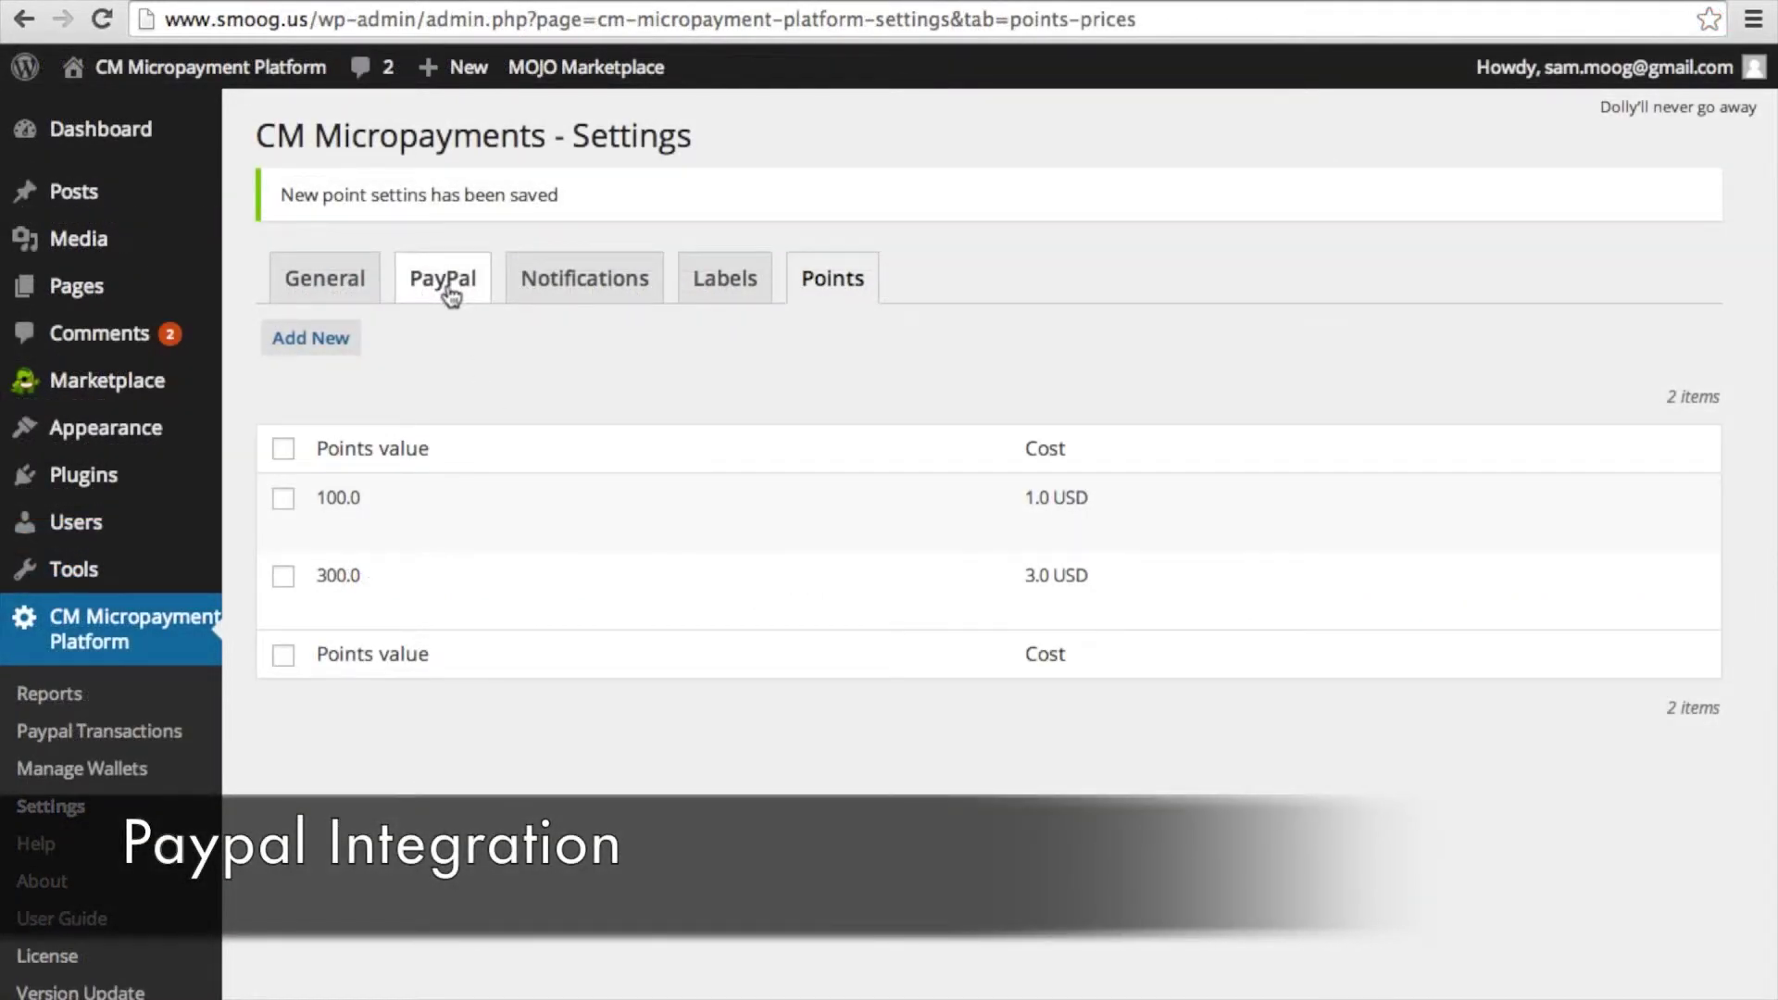
# Check the PayPal e-mail and Page Style fields and save the PayPal settings.
pyautogui.click(445, 283)
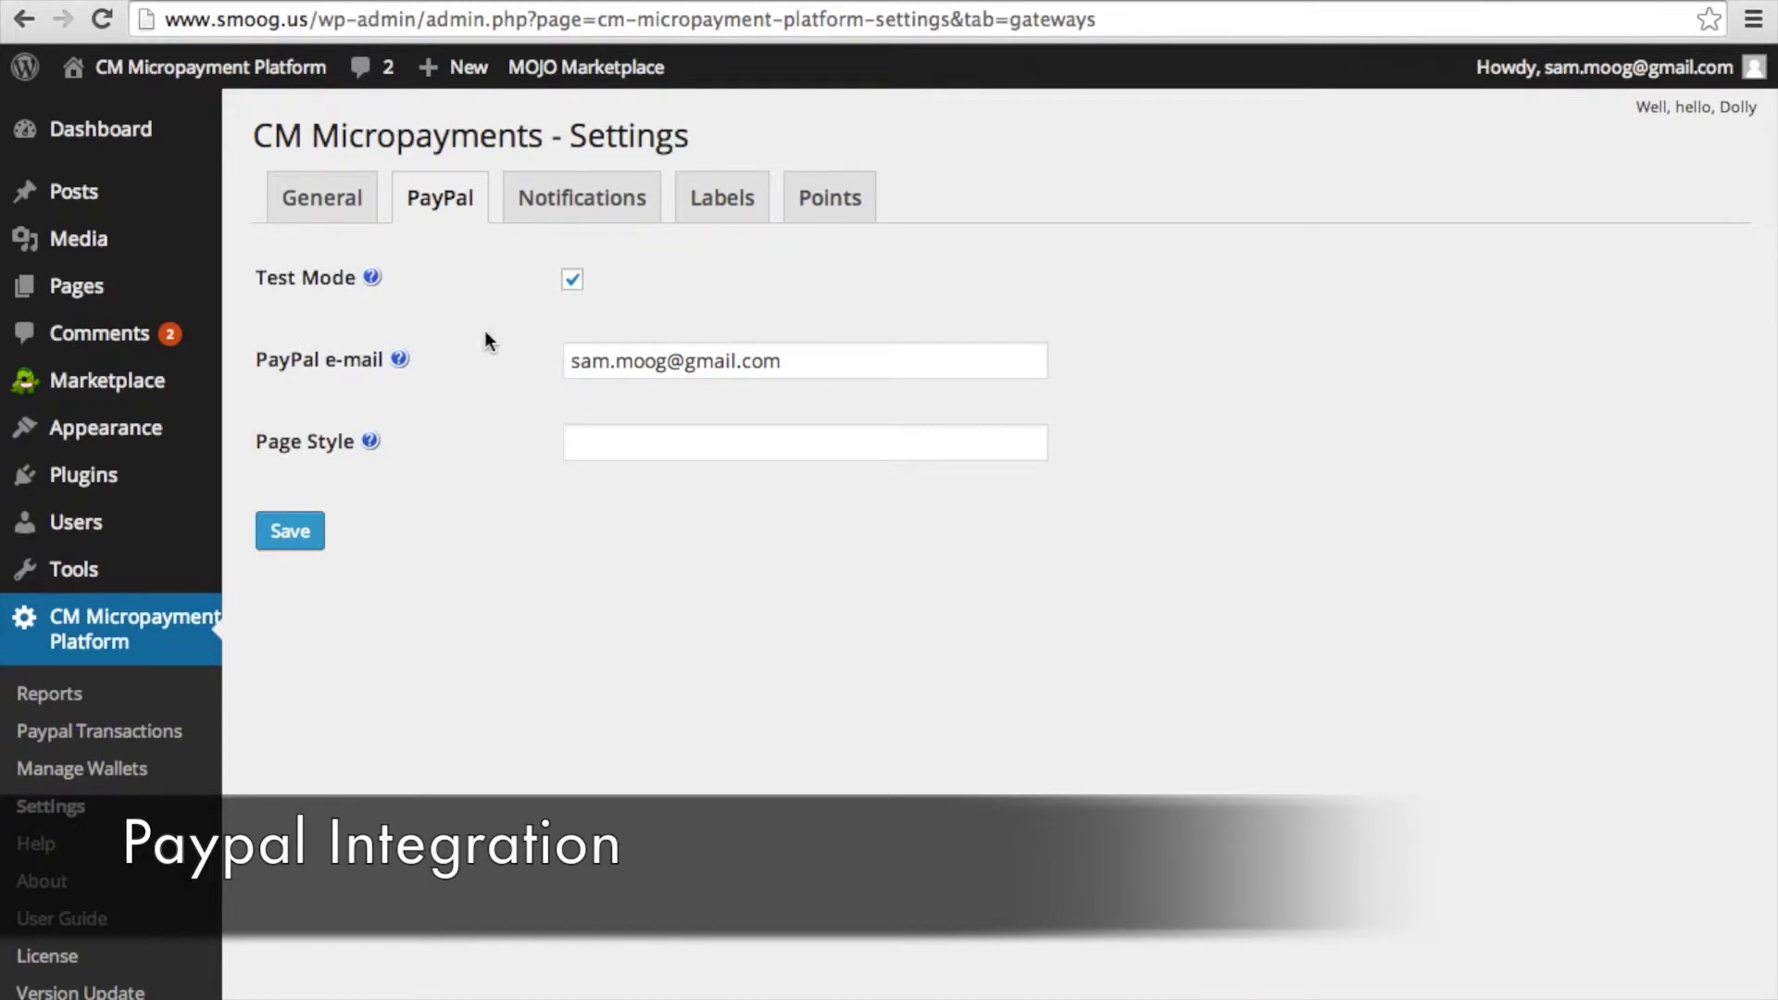
pyautogui.moveTo(375, 278)
pyautogui.moveTo(571, 362); pyautogui.dragTo(793, 361)
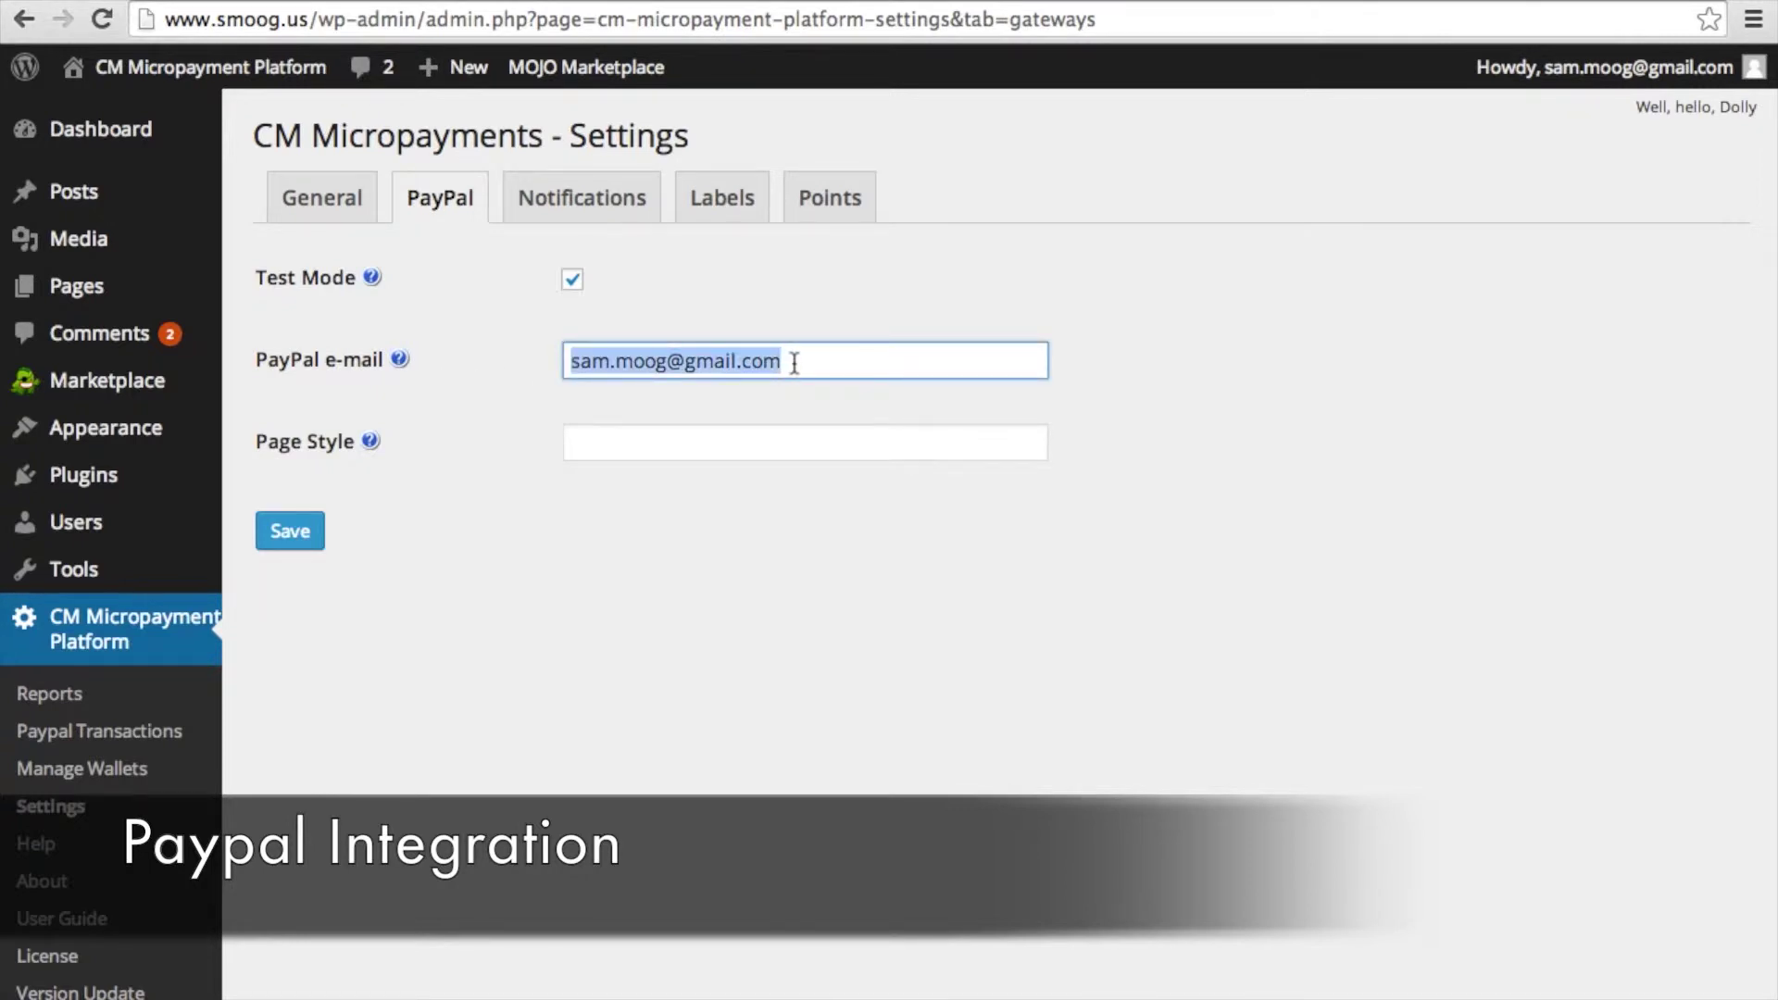
pyautogui.click(679, 447)
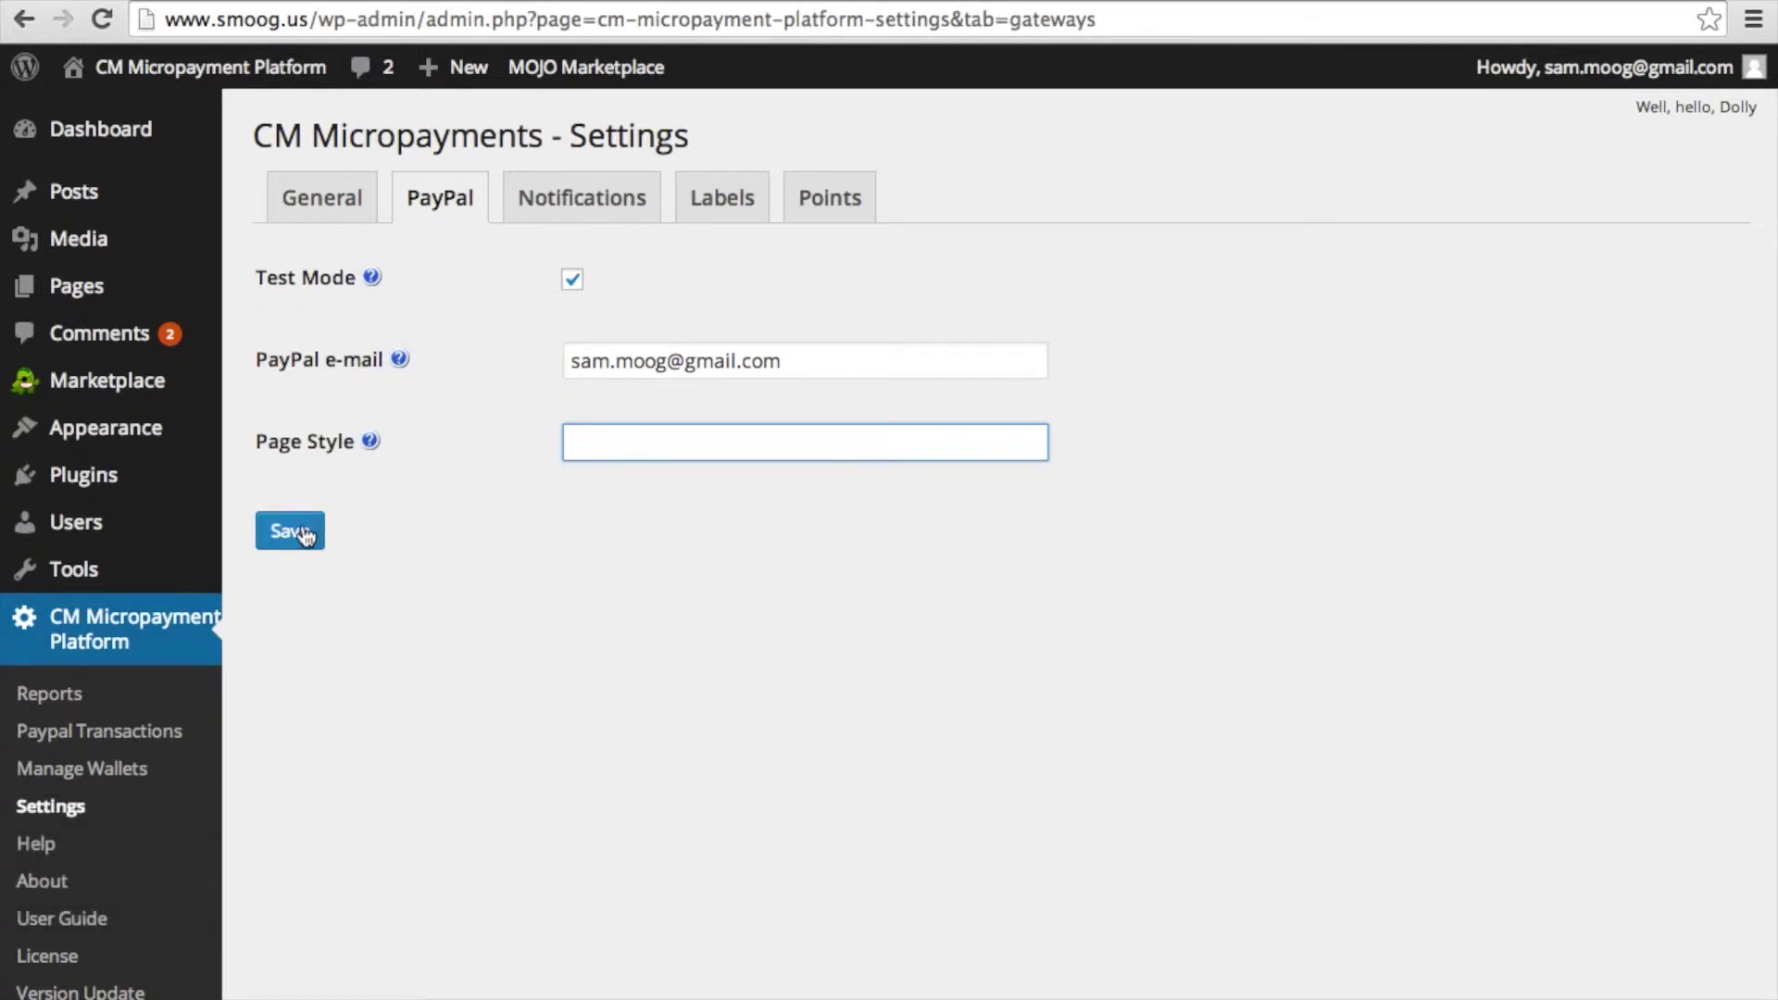
pyautogui.click(306, 537)
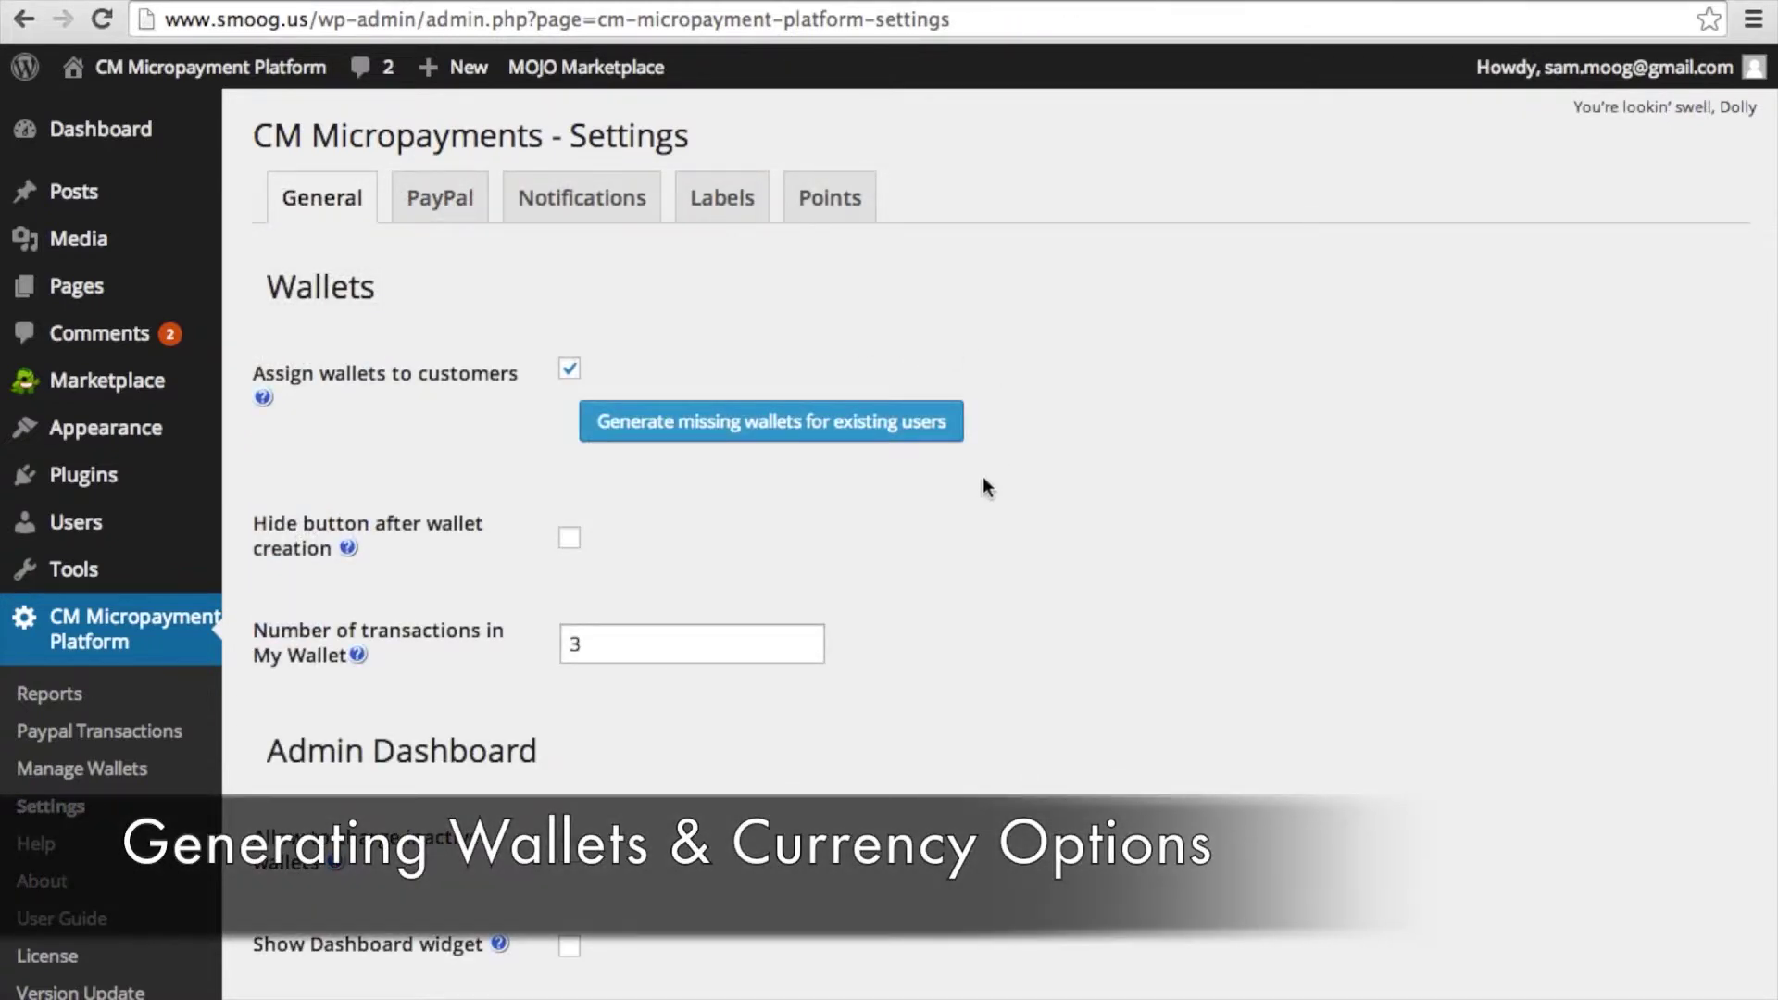
# Enable the Show Dashboard widget option on the General tab.
pyautogui.scroll(-3, 983, 486)
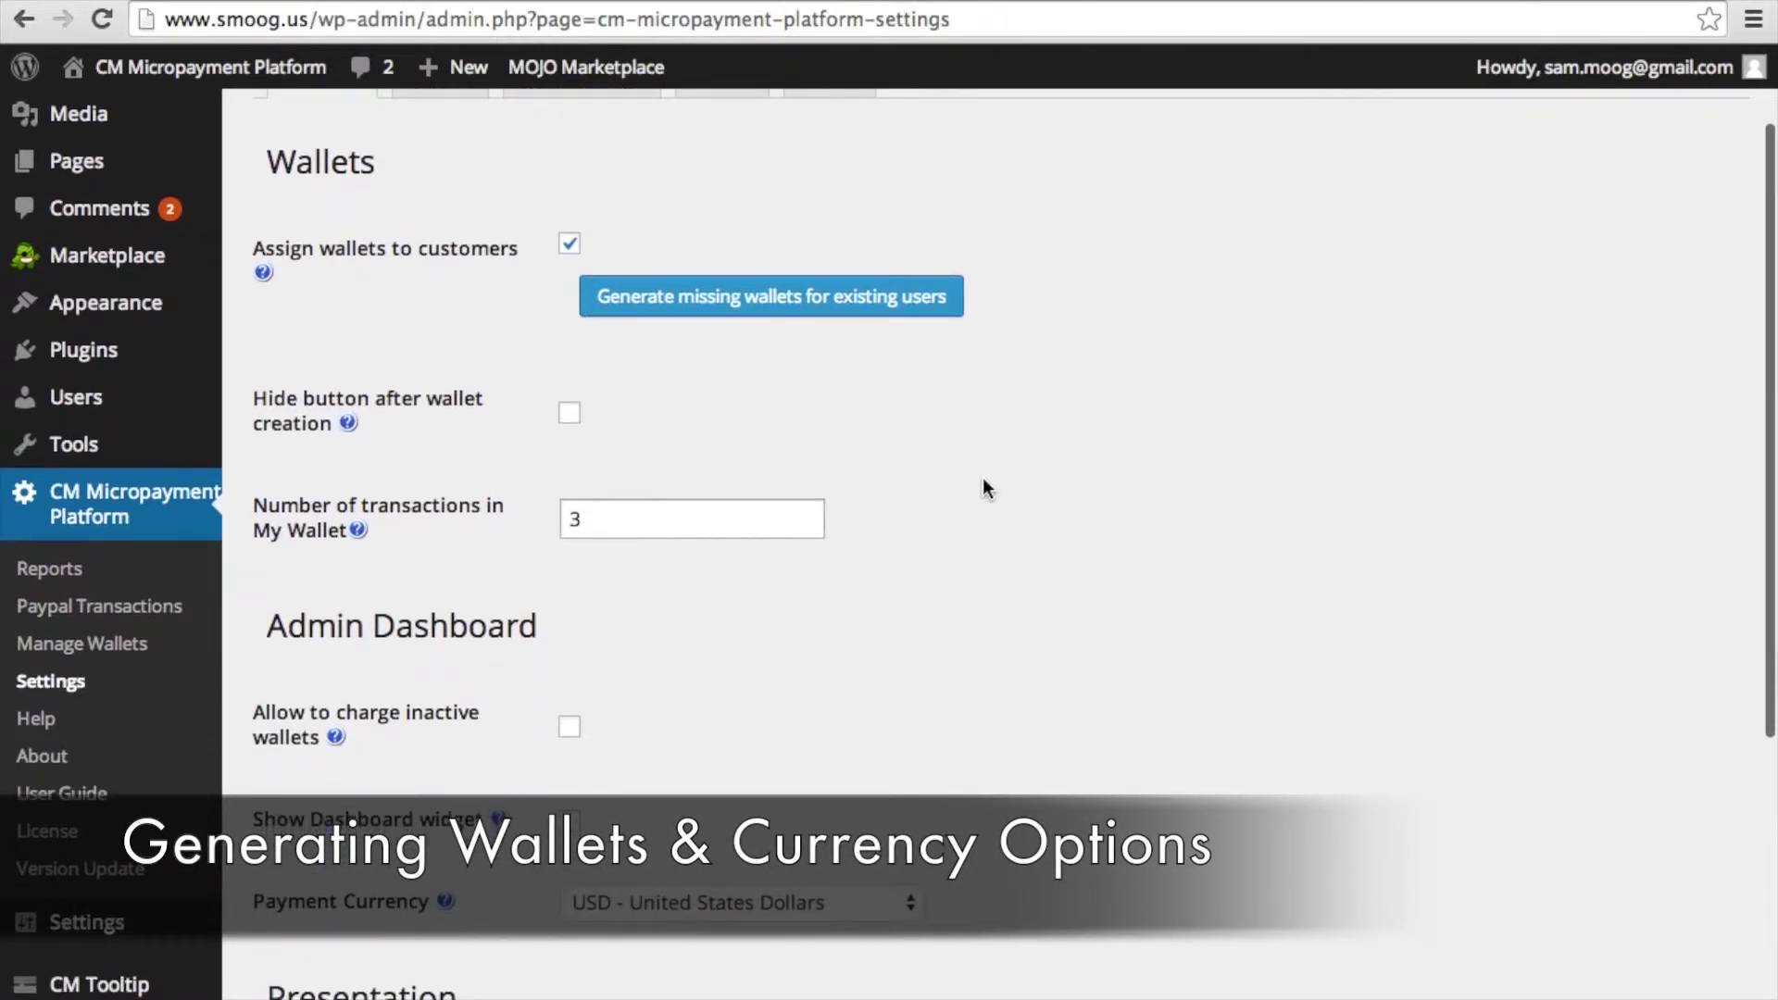
pyautogui.scroll(-1, 985, 488)
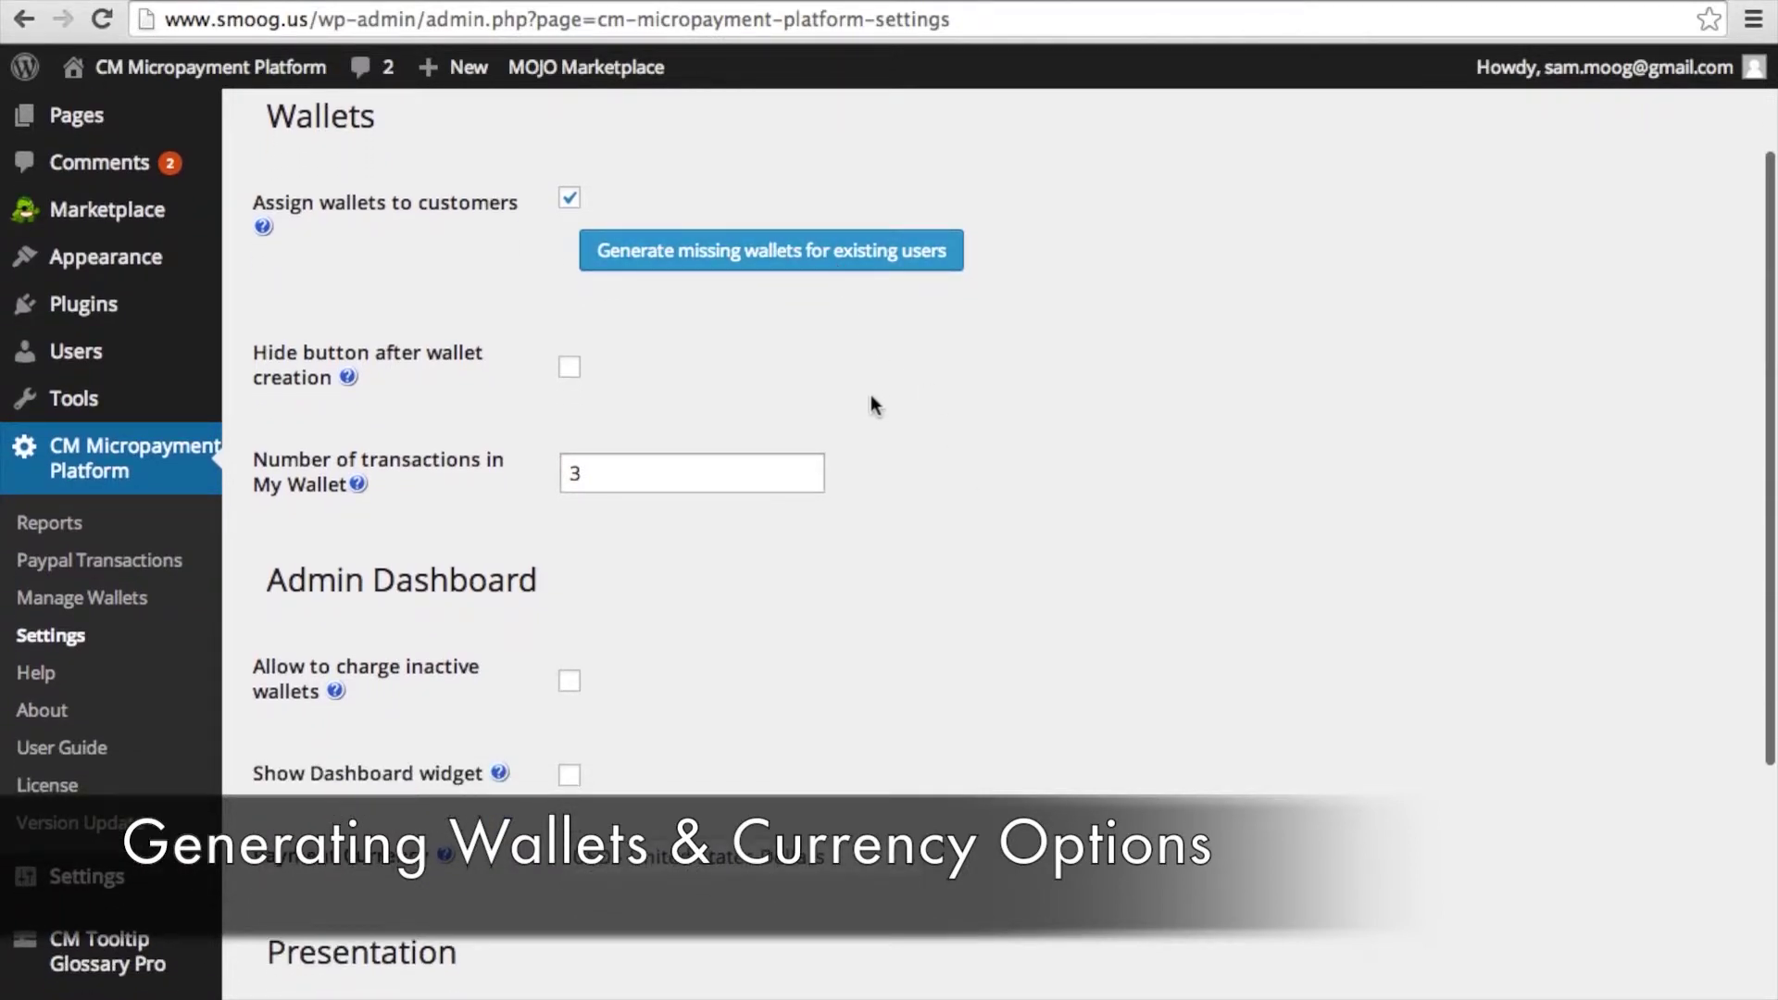
pyautogui.scroll(-1, 868, 440)
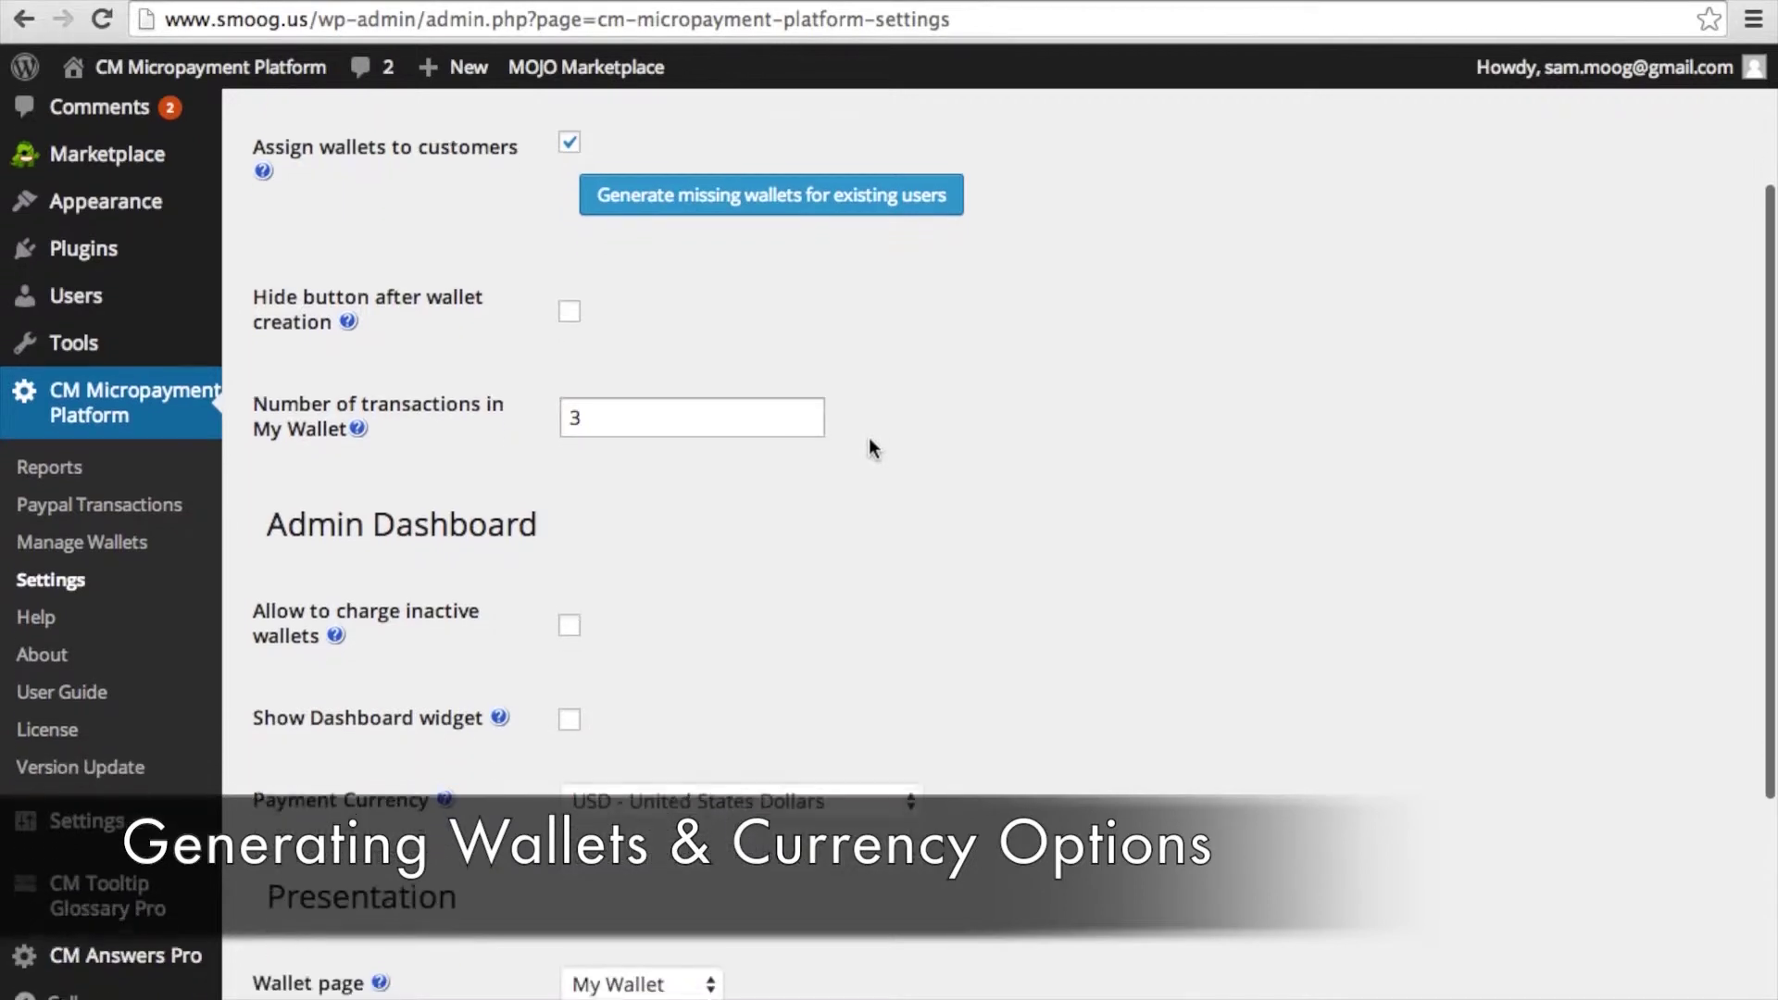
pyautogui.scroll(-5, 871, 448)
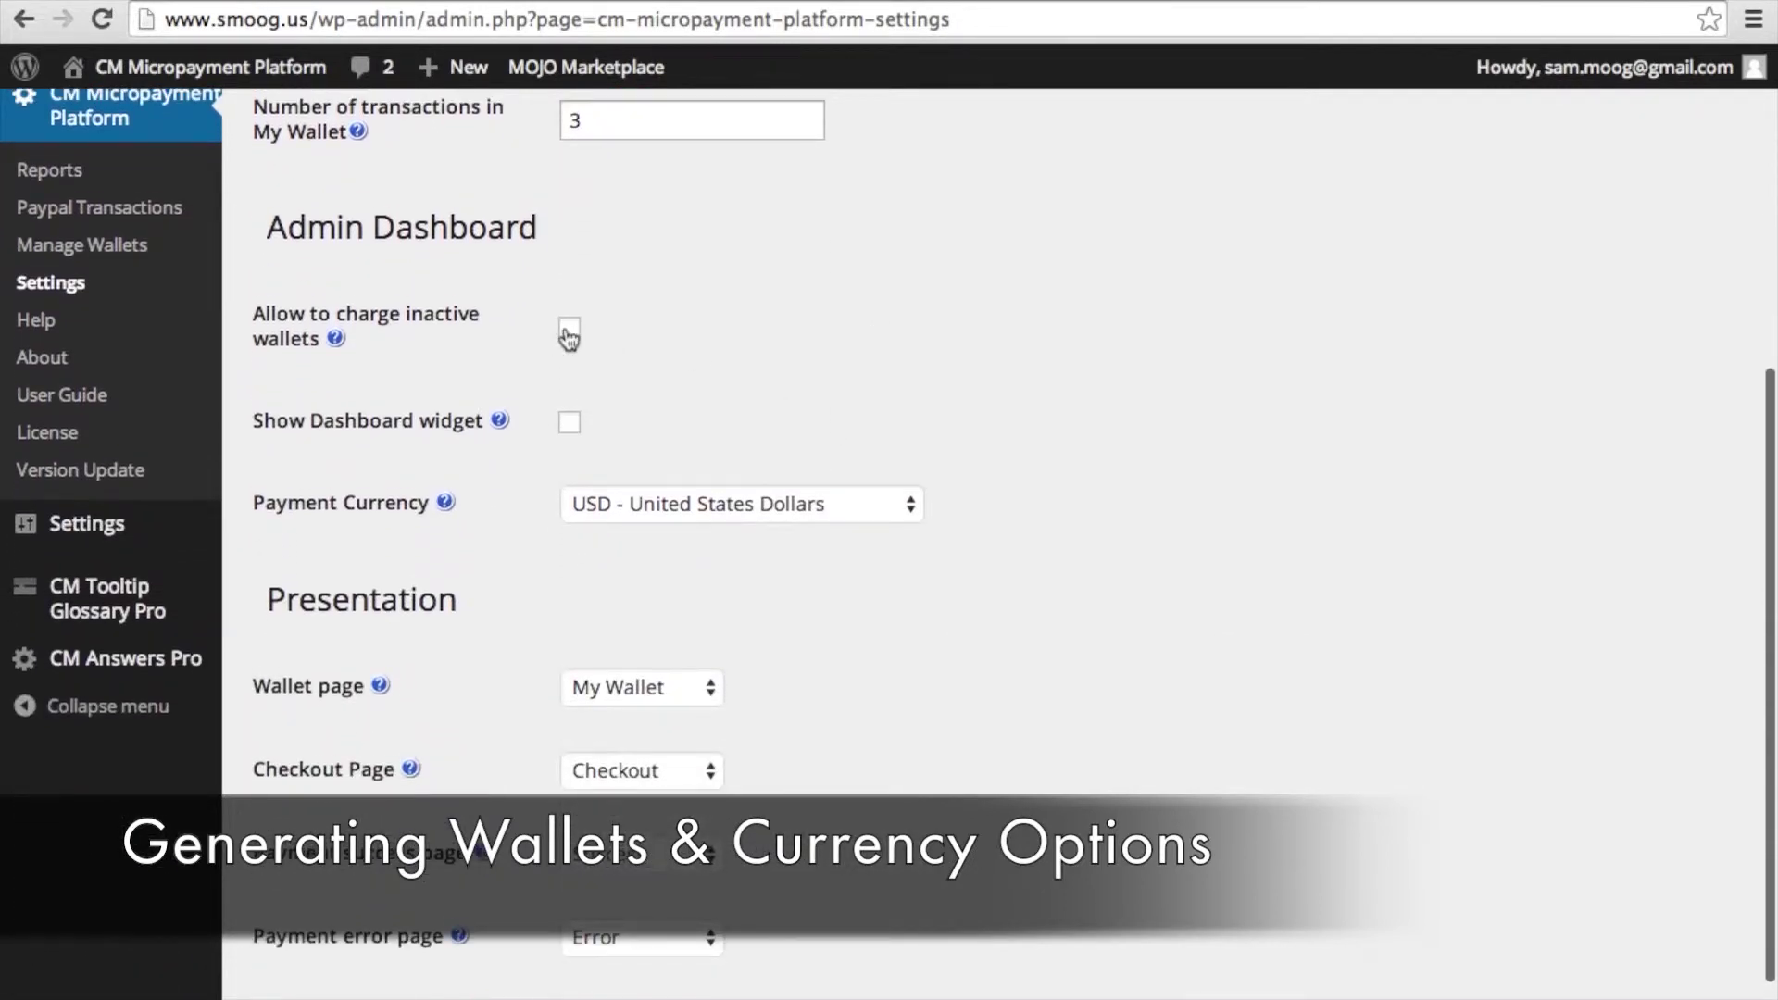
pyautogui.click(570, 422)
# Browse the available currencies in the Payment Currency dropdown.
pyautogui.scroll(-1, 787, 500)
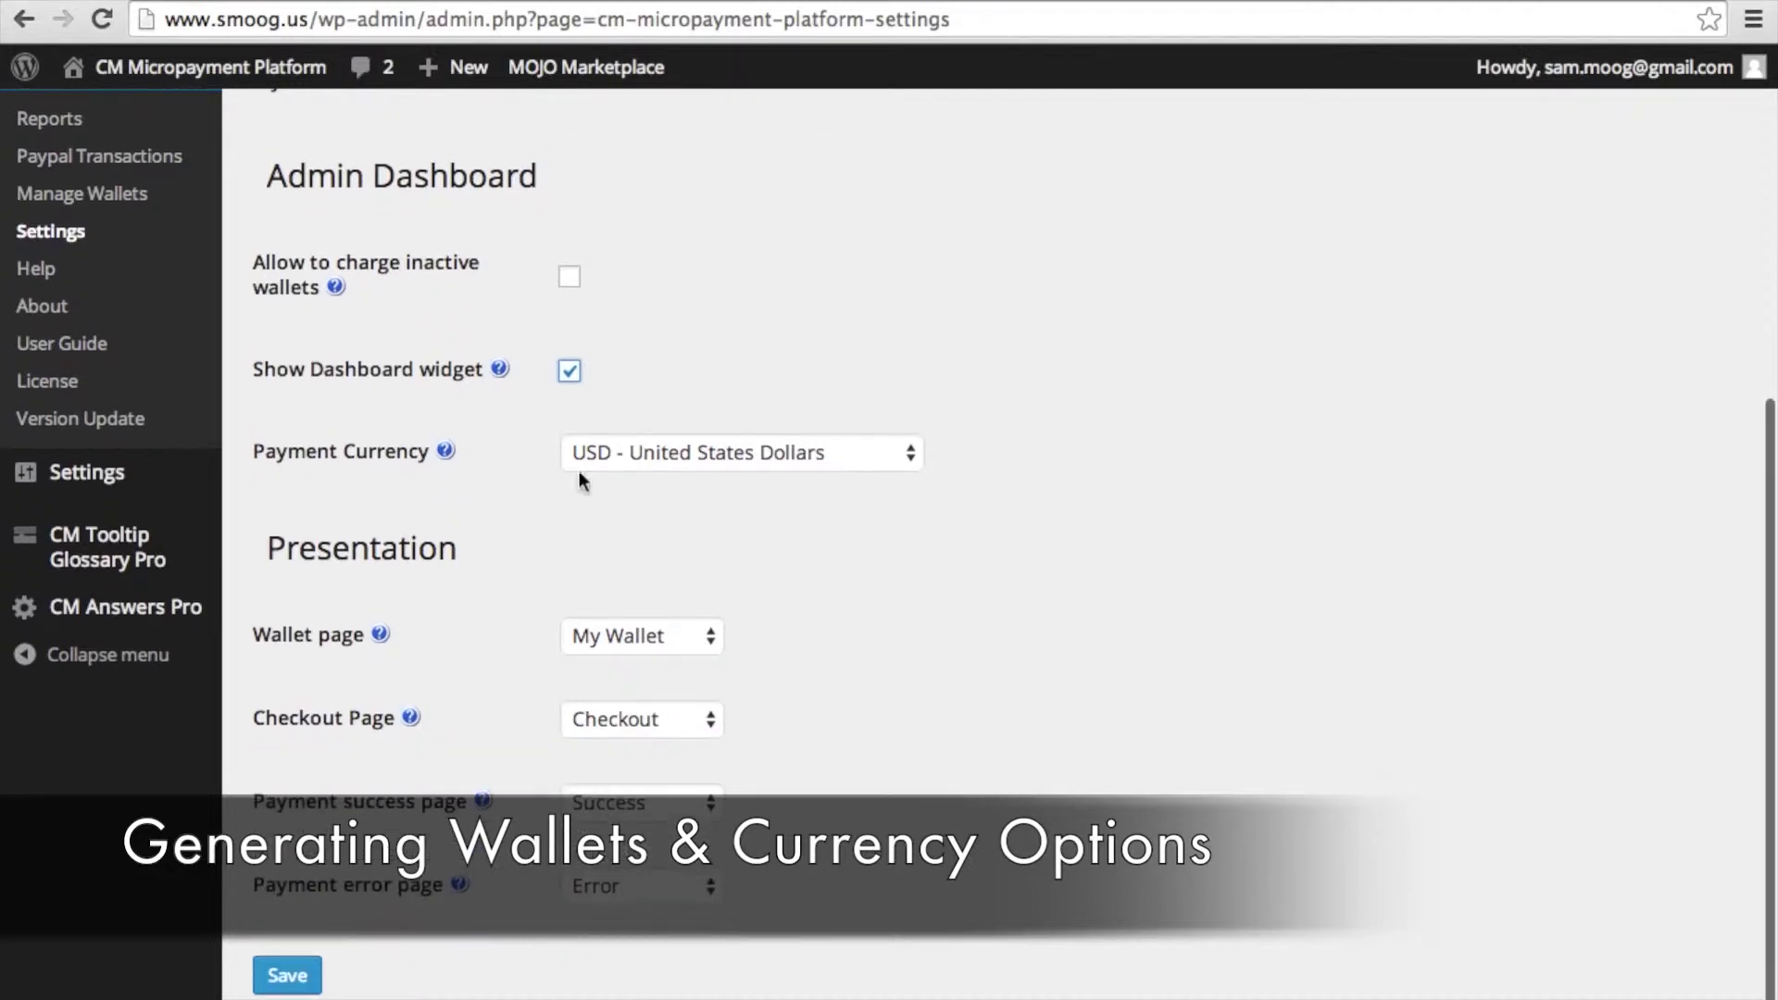
pyautogui.click(714, 457)
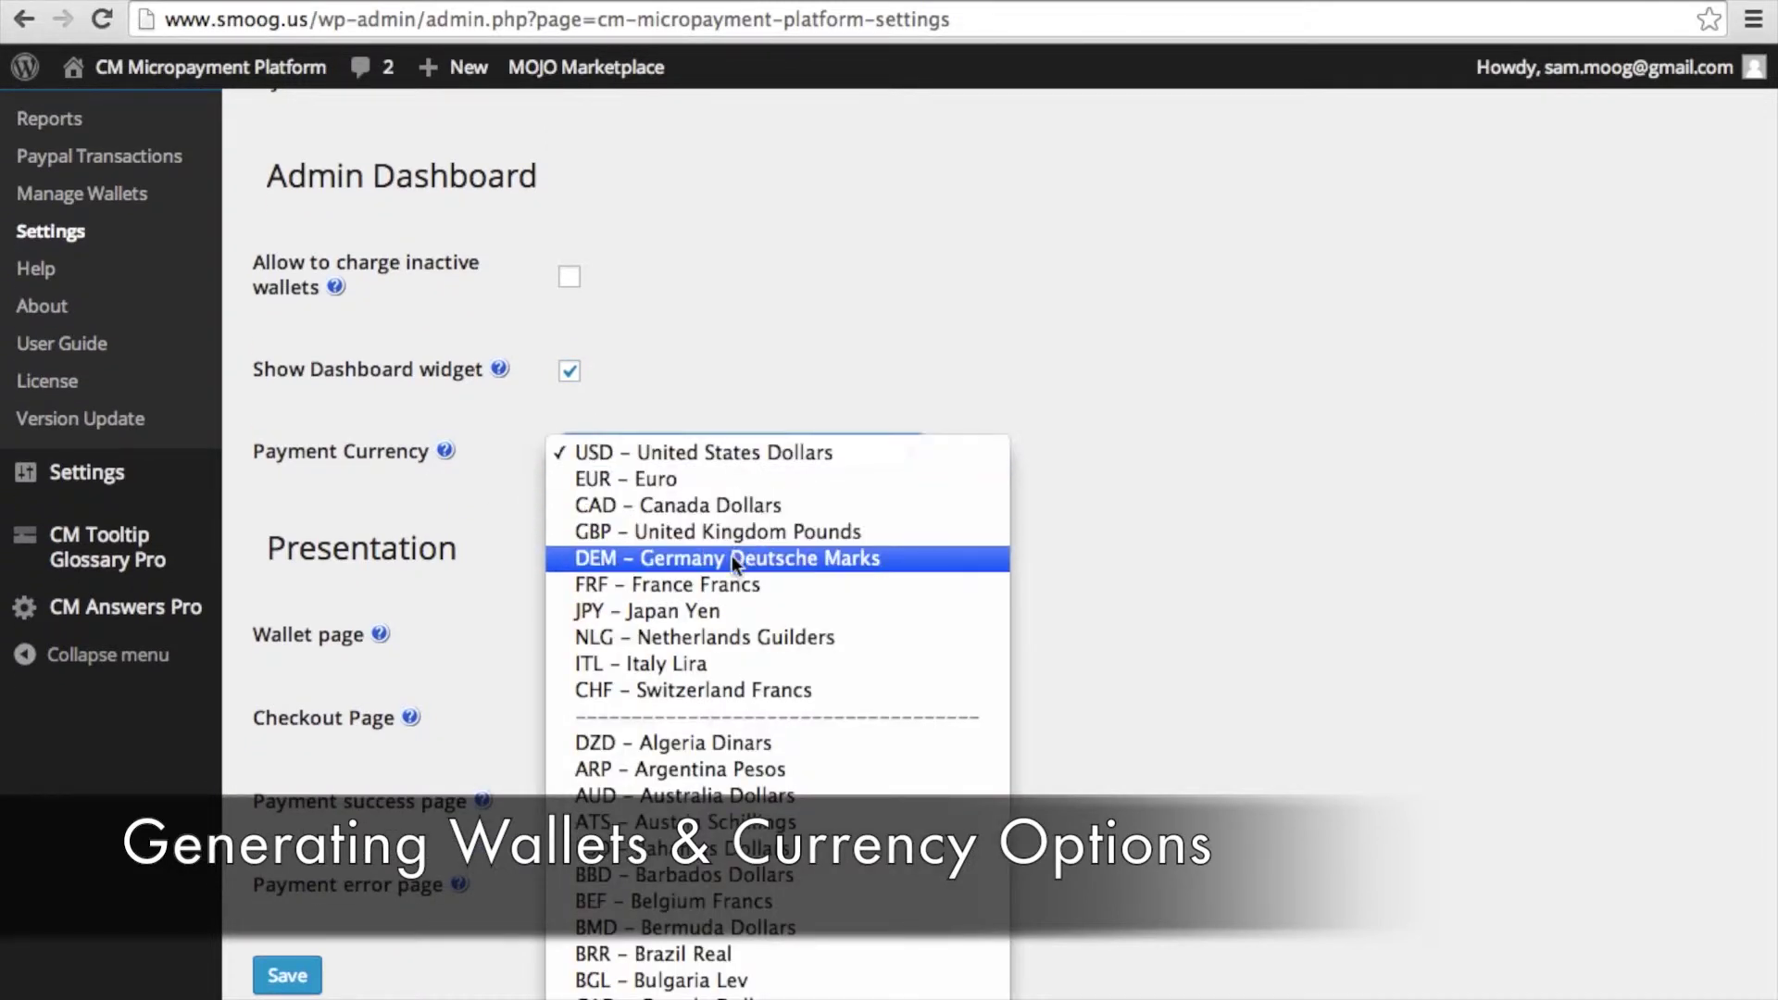
pyautogui.scroll(-3, 739, 713)
pyautogui.scroll(-5, 740, 718)
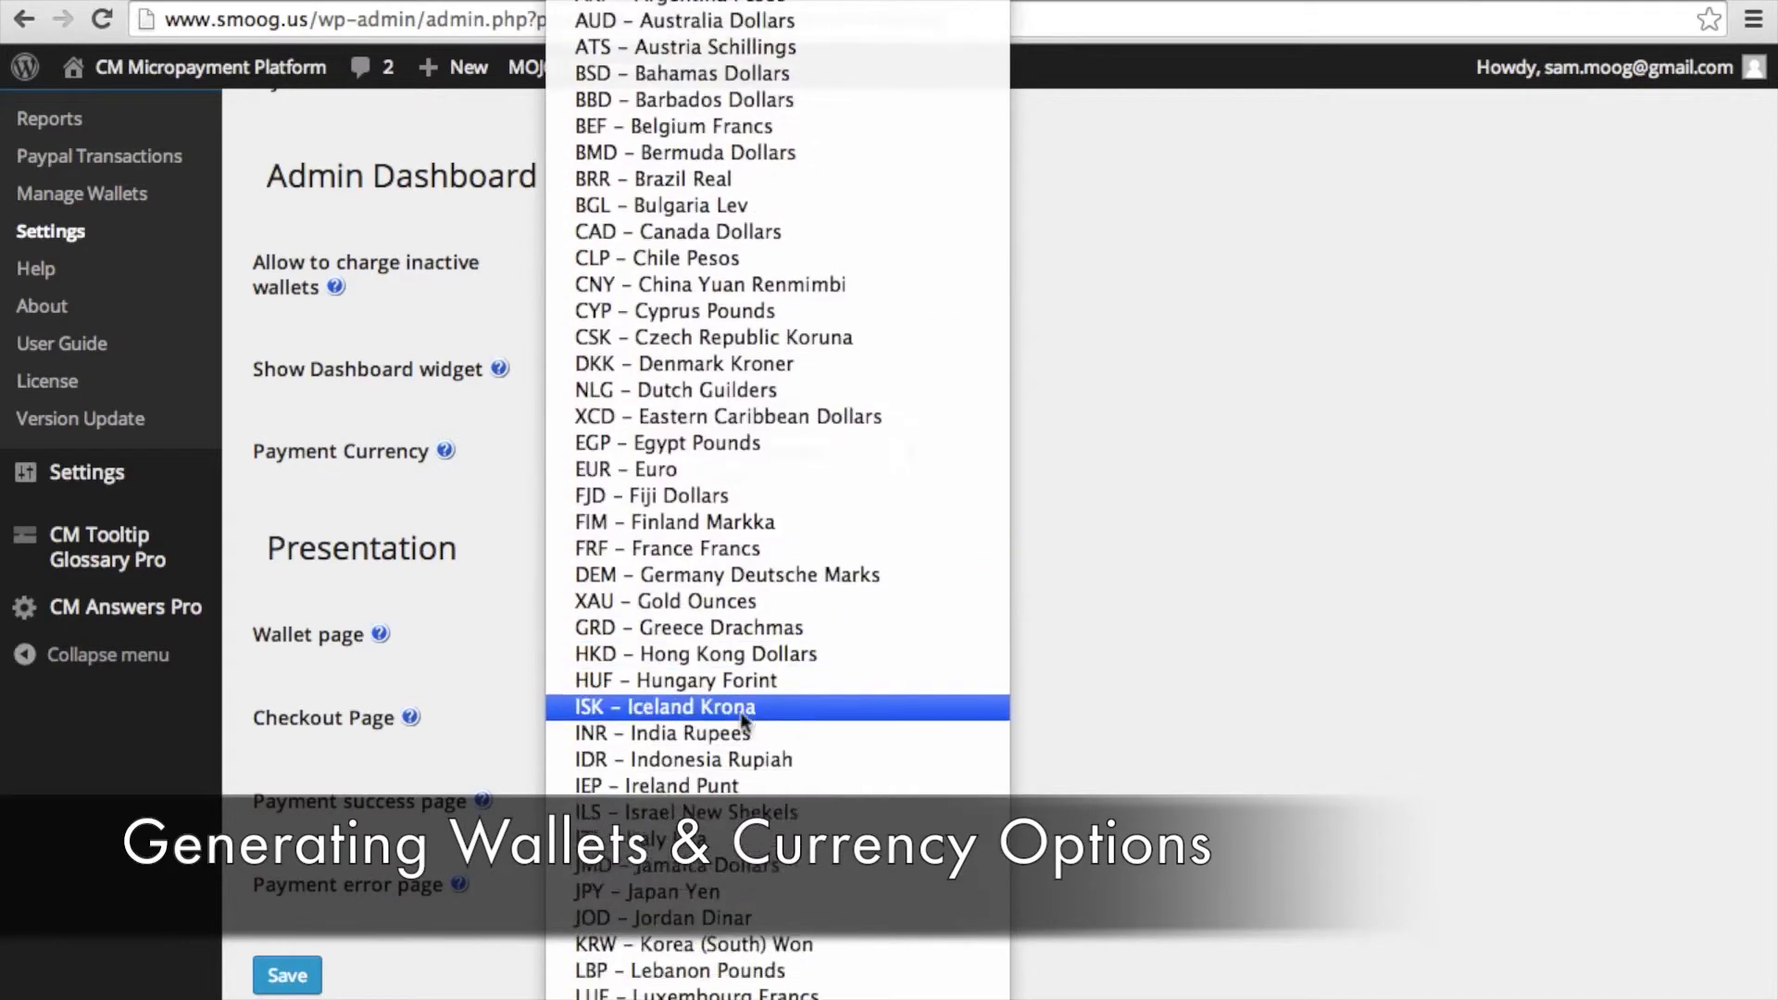
pyautogui.scroll(4, 741, 711)
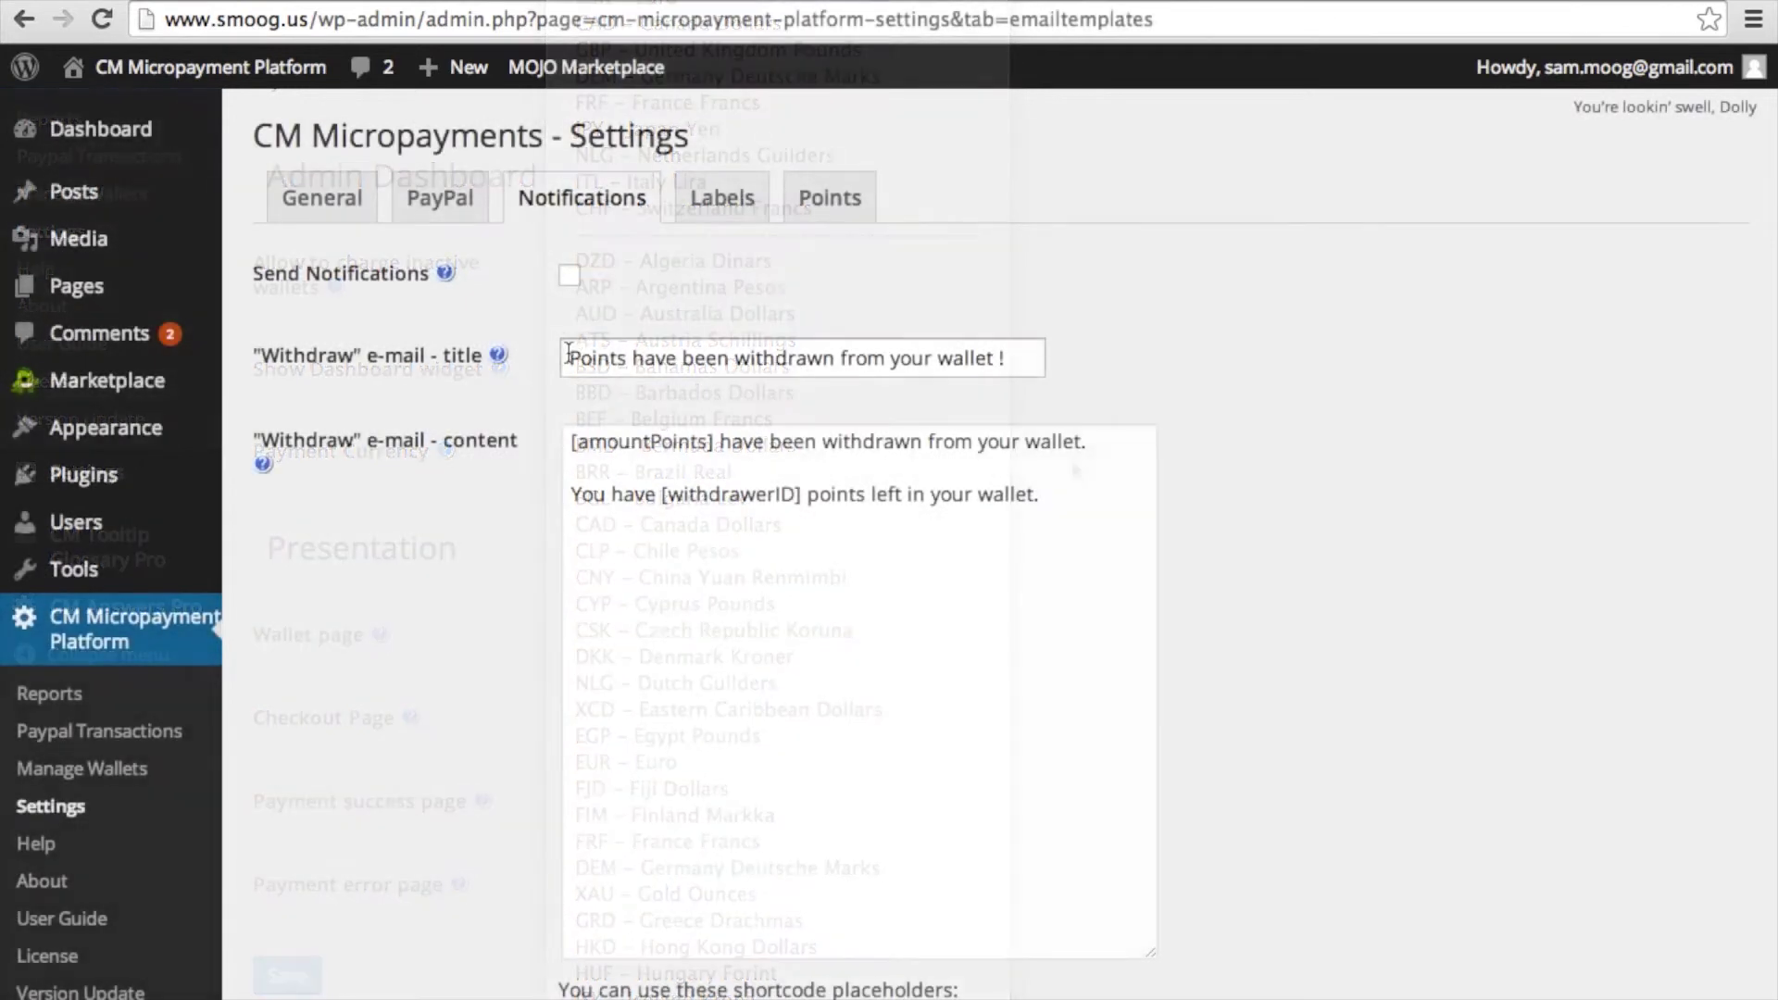
# Turn on transaction notifications and inspect the [amountPoints] and [withdrawerID] withdraw e-mail placeholders.
pyautogui.click(569, 280)
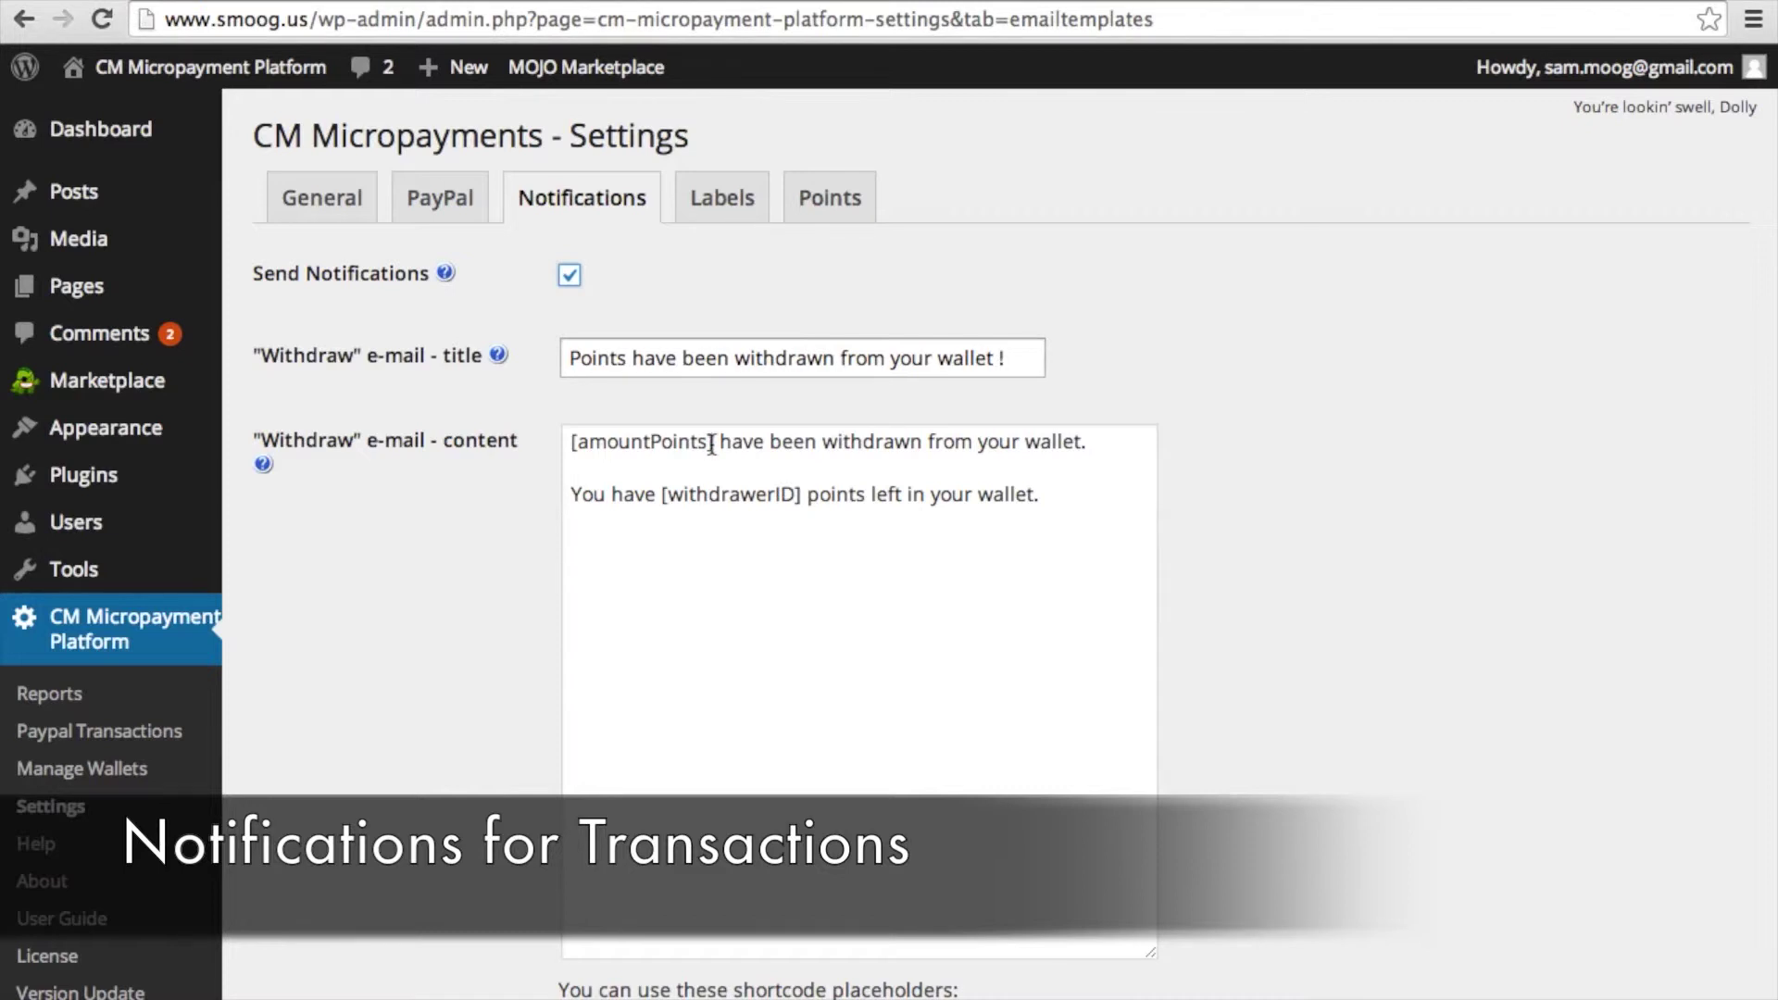
pyautogui.moveTo(711, 445); pyautogui.dragTo(570, 444)
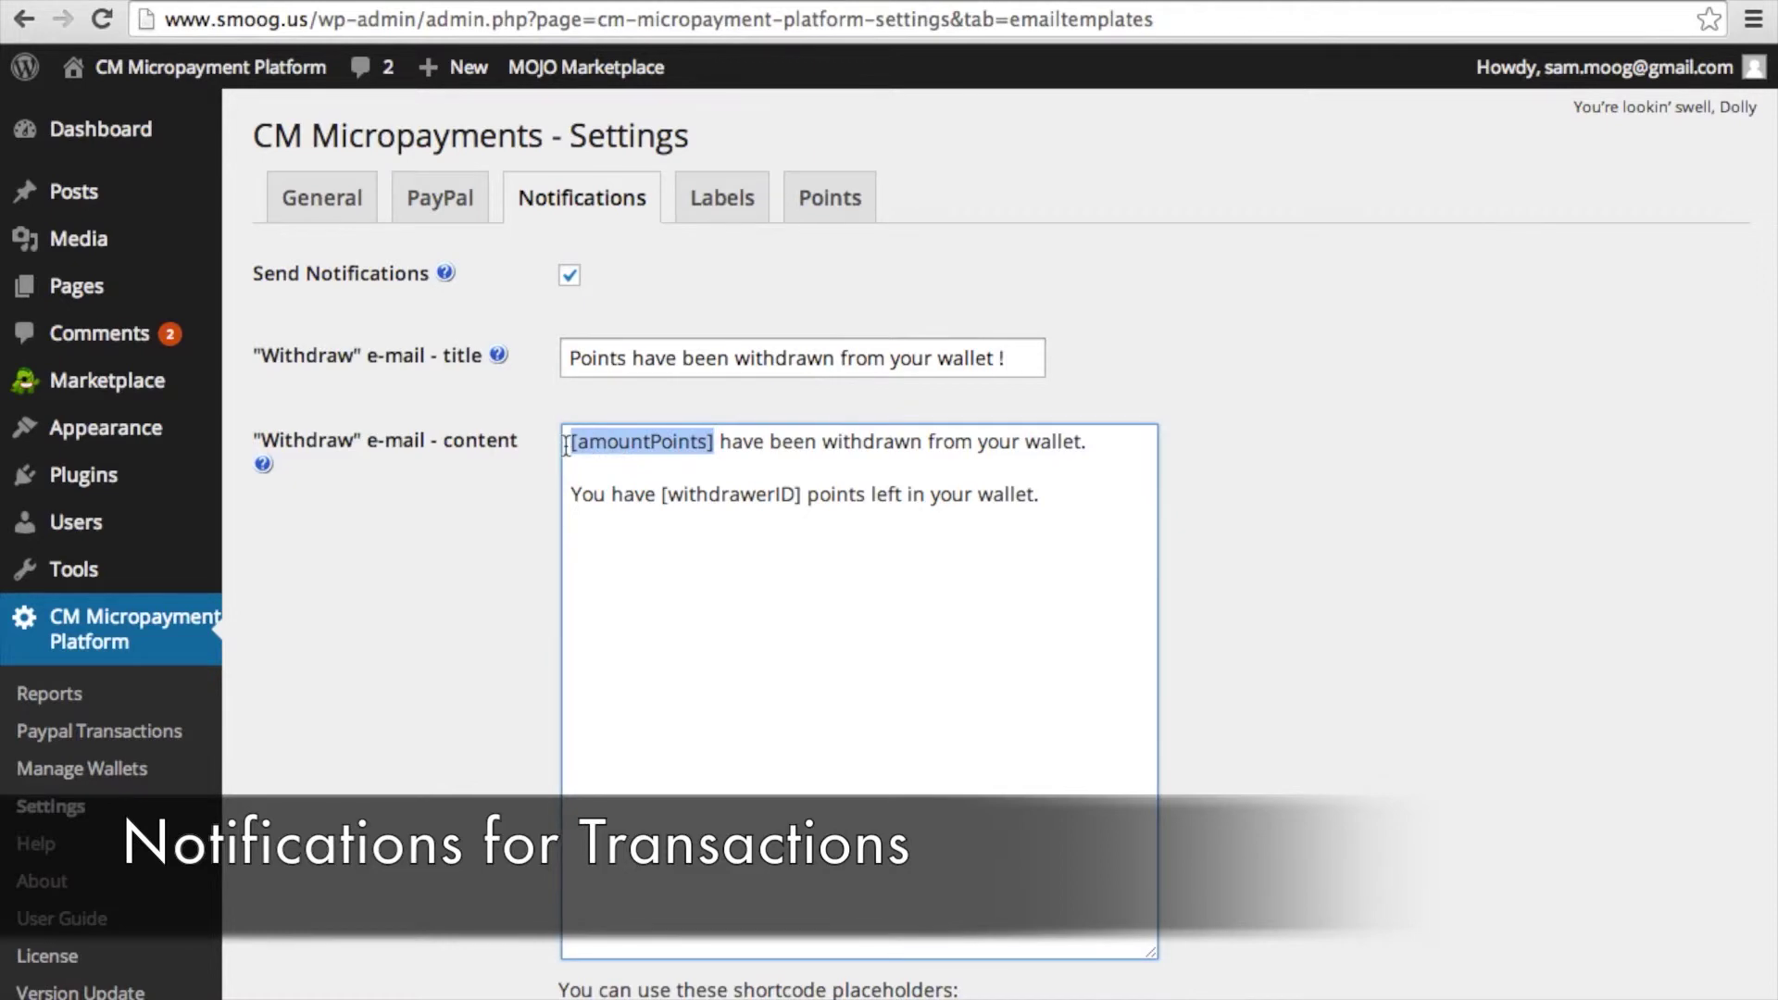
pyautogui.click(889, 455)
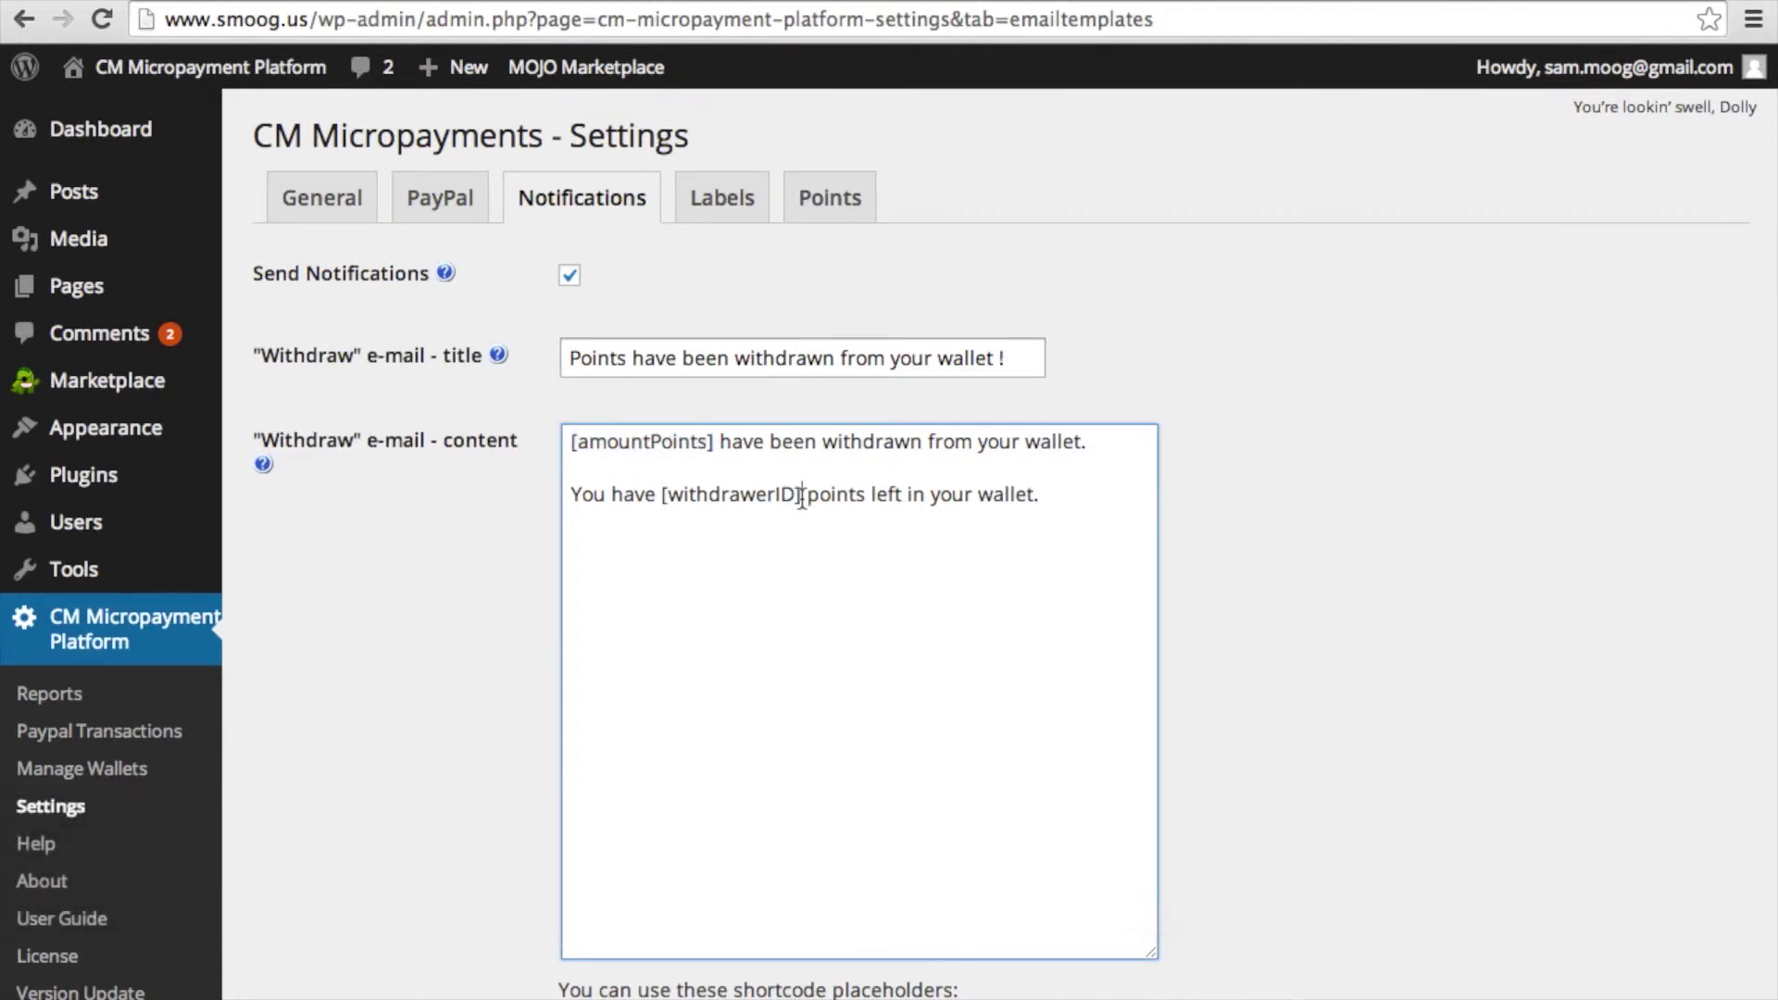
pyautogui.moveTo(802, 494); pyautogui.dragTo(661, 493)
pyautogui.click(800, 493)
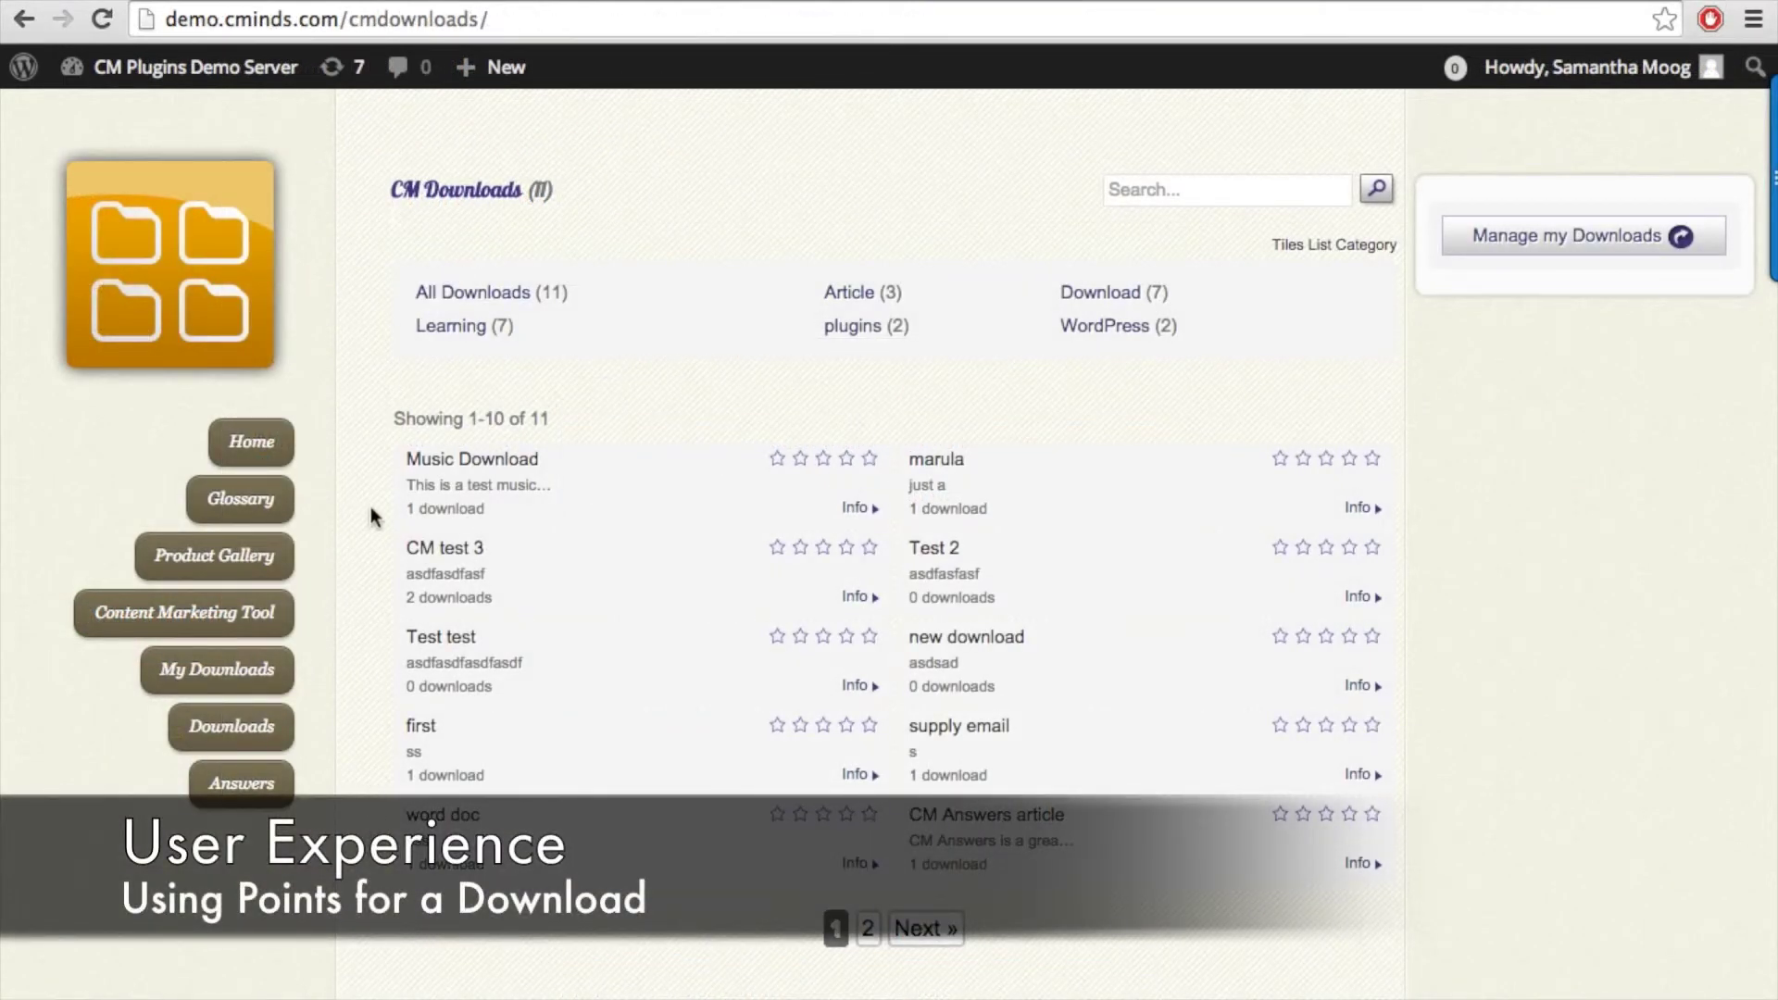
# Open Music Download, buy more points via Your Wallet, then download it for 500 points.
pyautogui.click(479, 480)
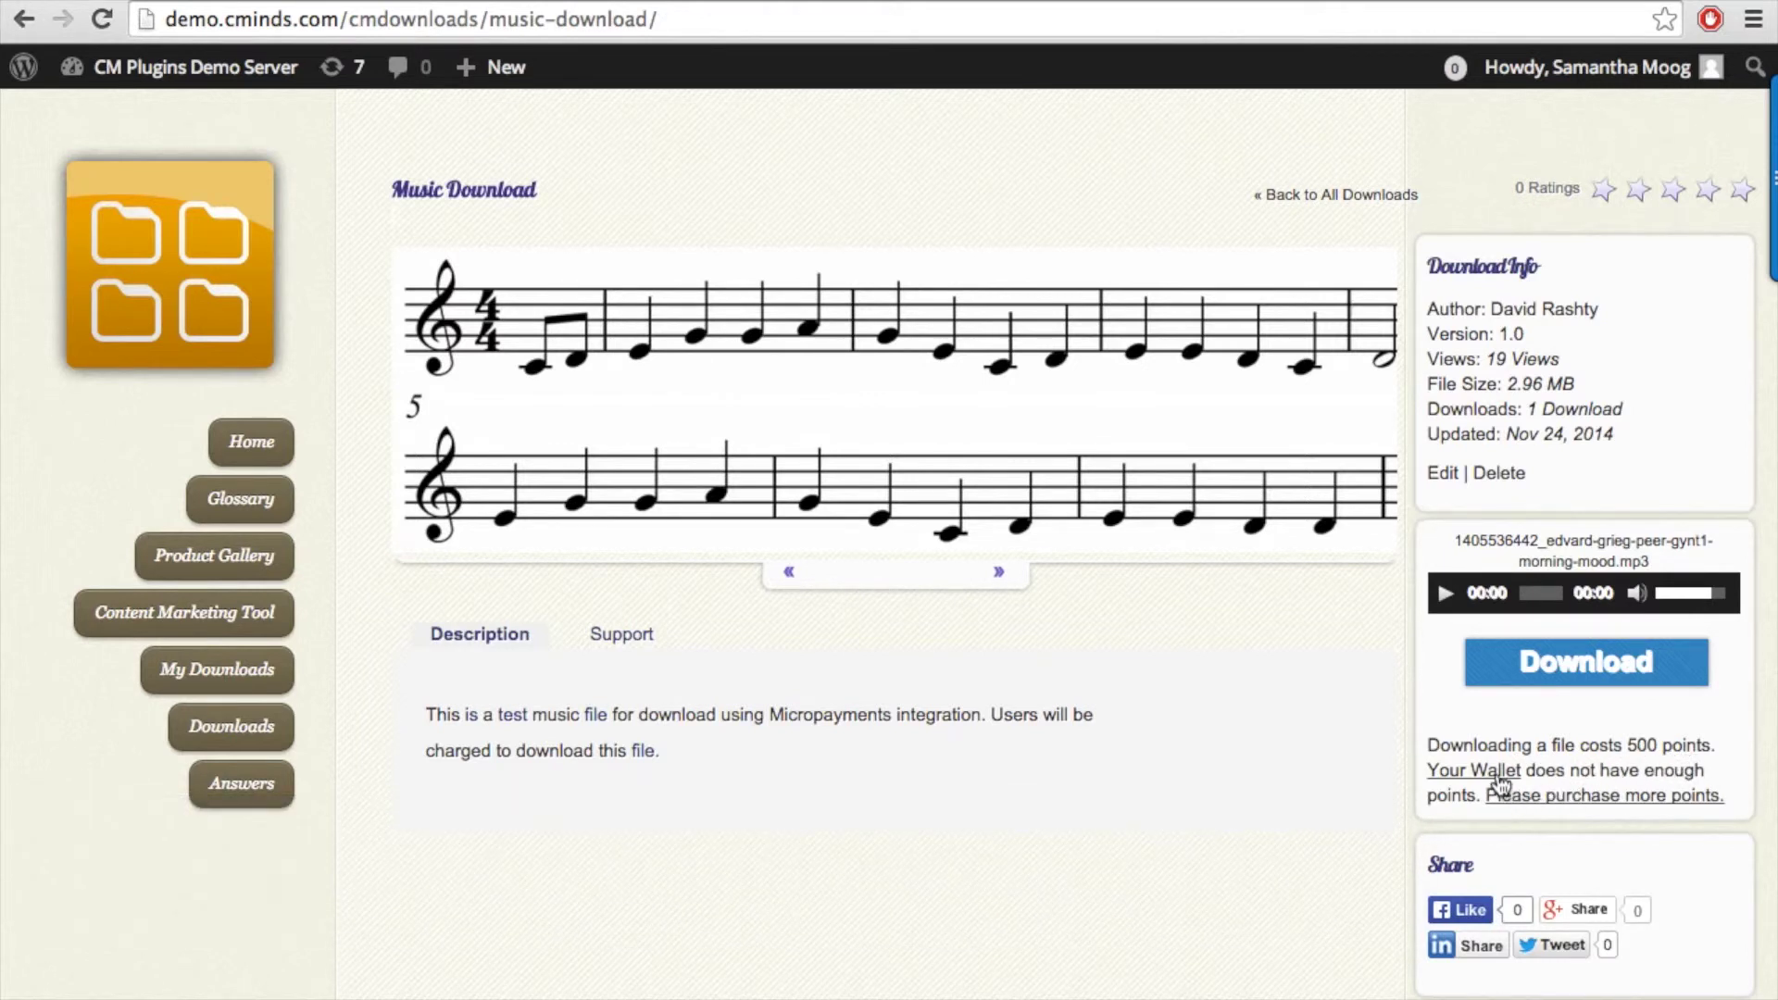
pyautogui.click(1499, 780)
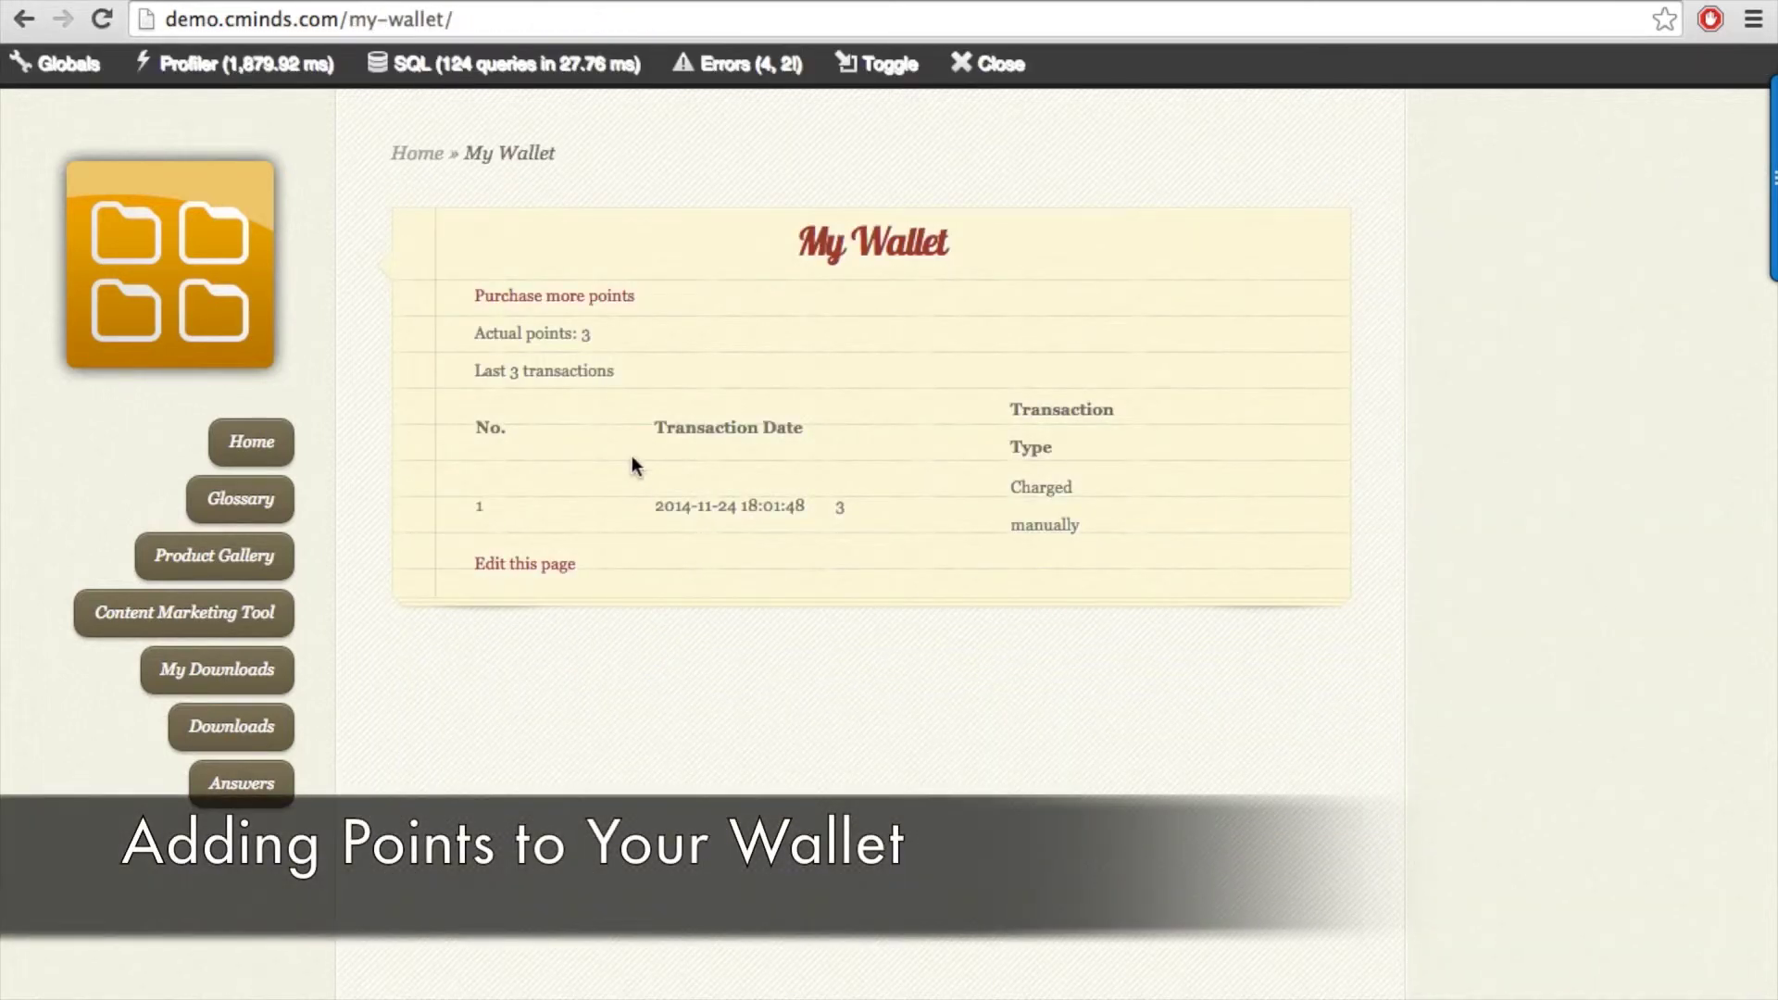
pyautogui.click(558, 298)
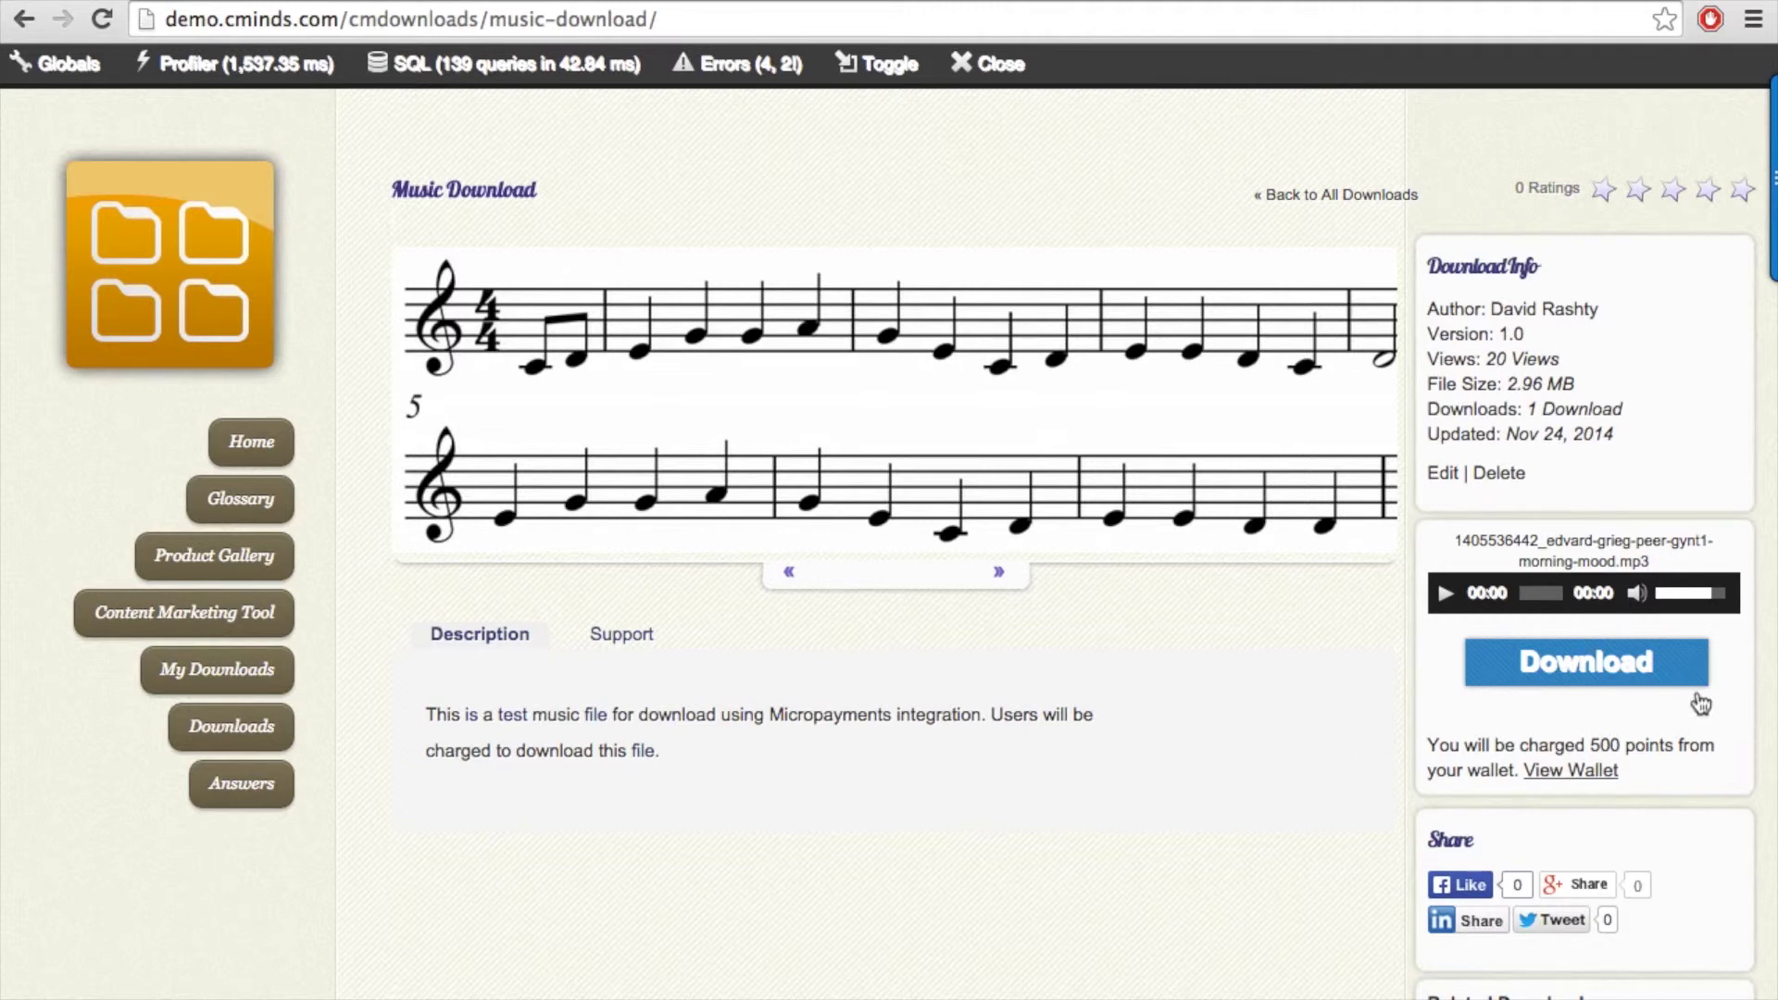
pyautogui.click(1571, 673)
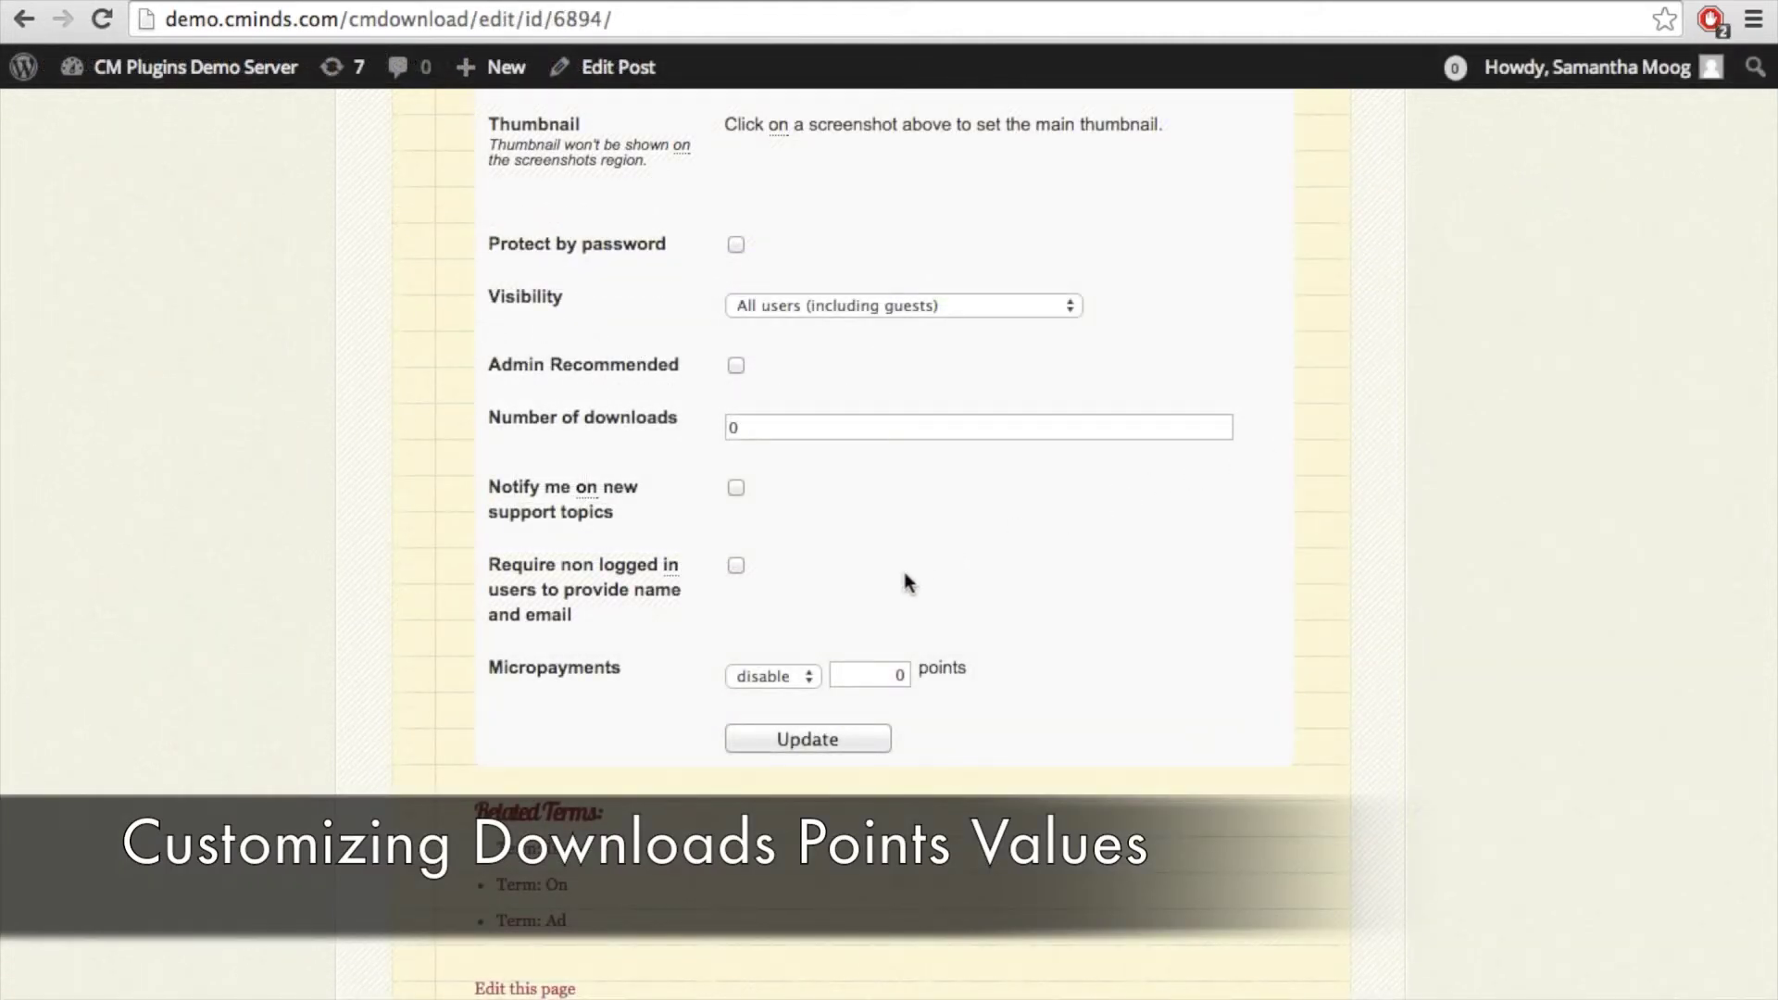
# Set the download's Micropayments mode to charge points and replace 0 with 1,000.
pyautogui.click(800, 675)
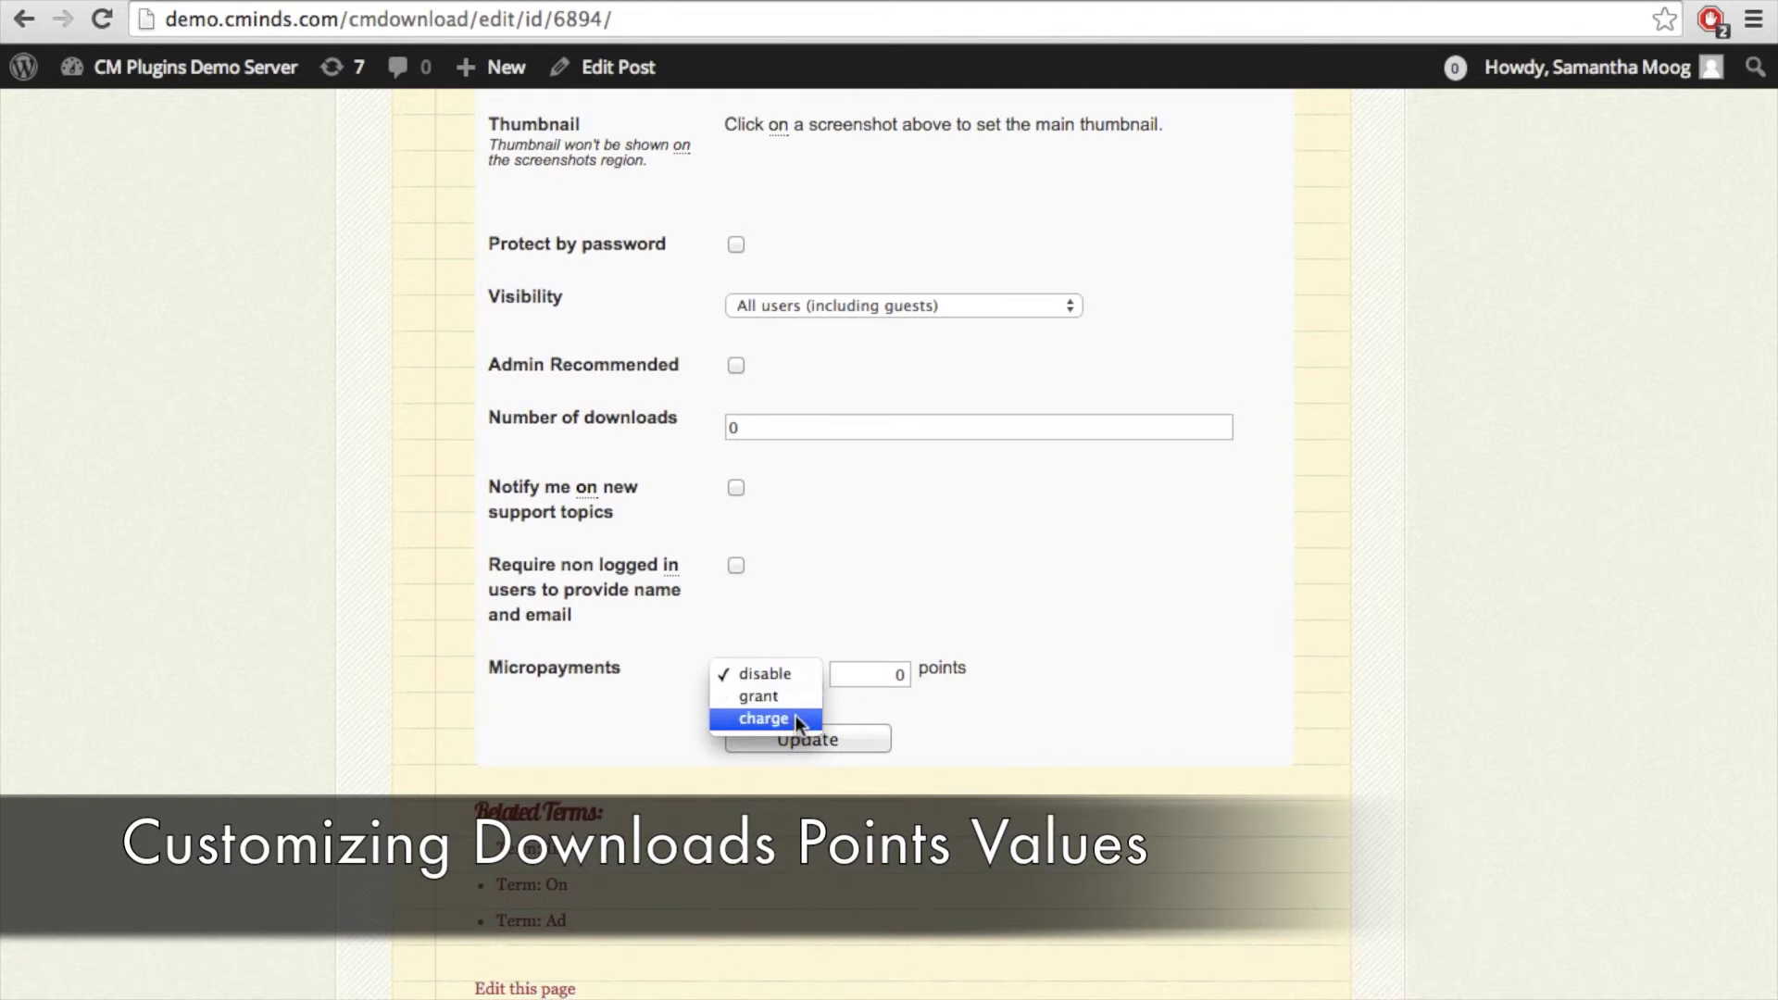
pyautogui.click(796, 718)
pyautogui.click(848, 675)
pyautogui.doubleClick(848, 675)
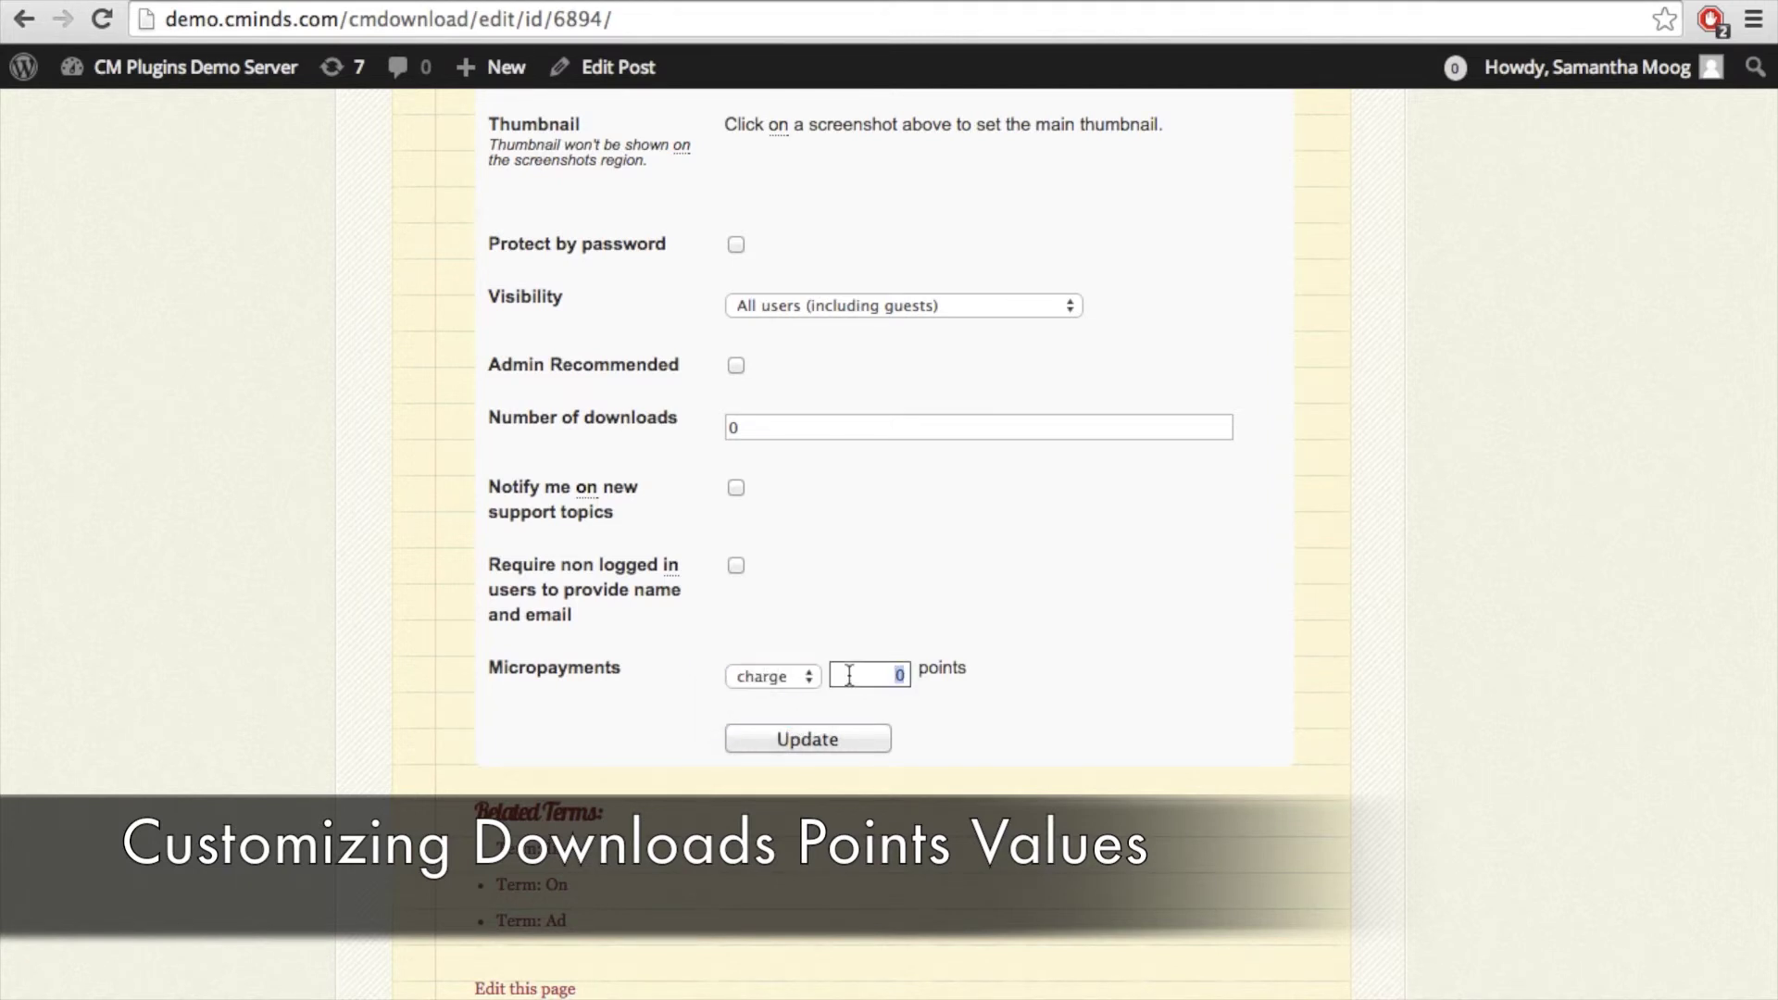
pyautogui.write('1,000')
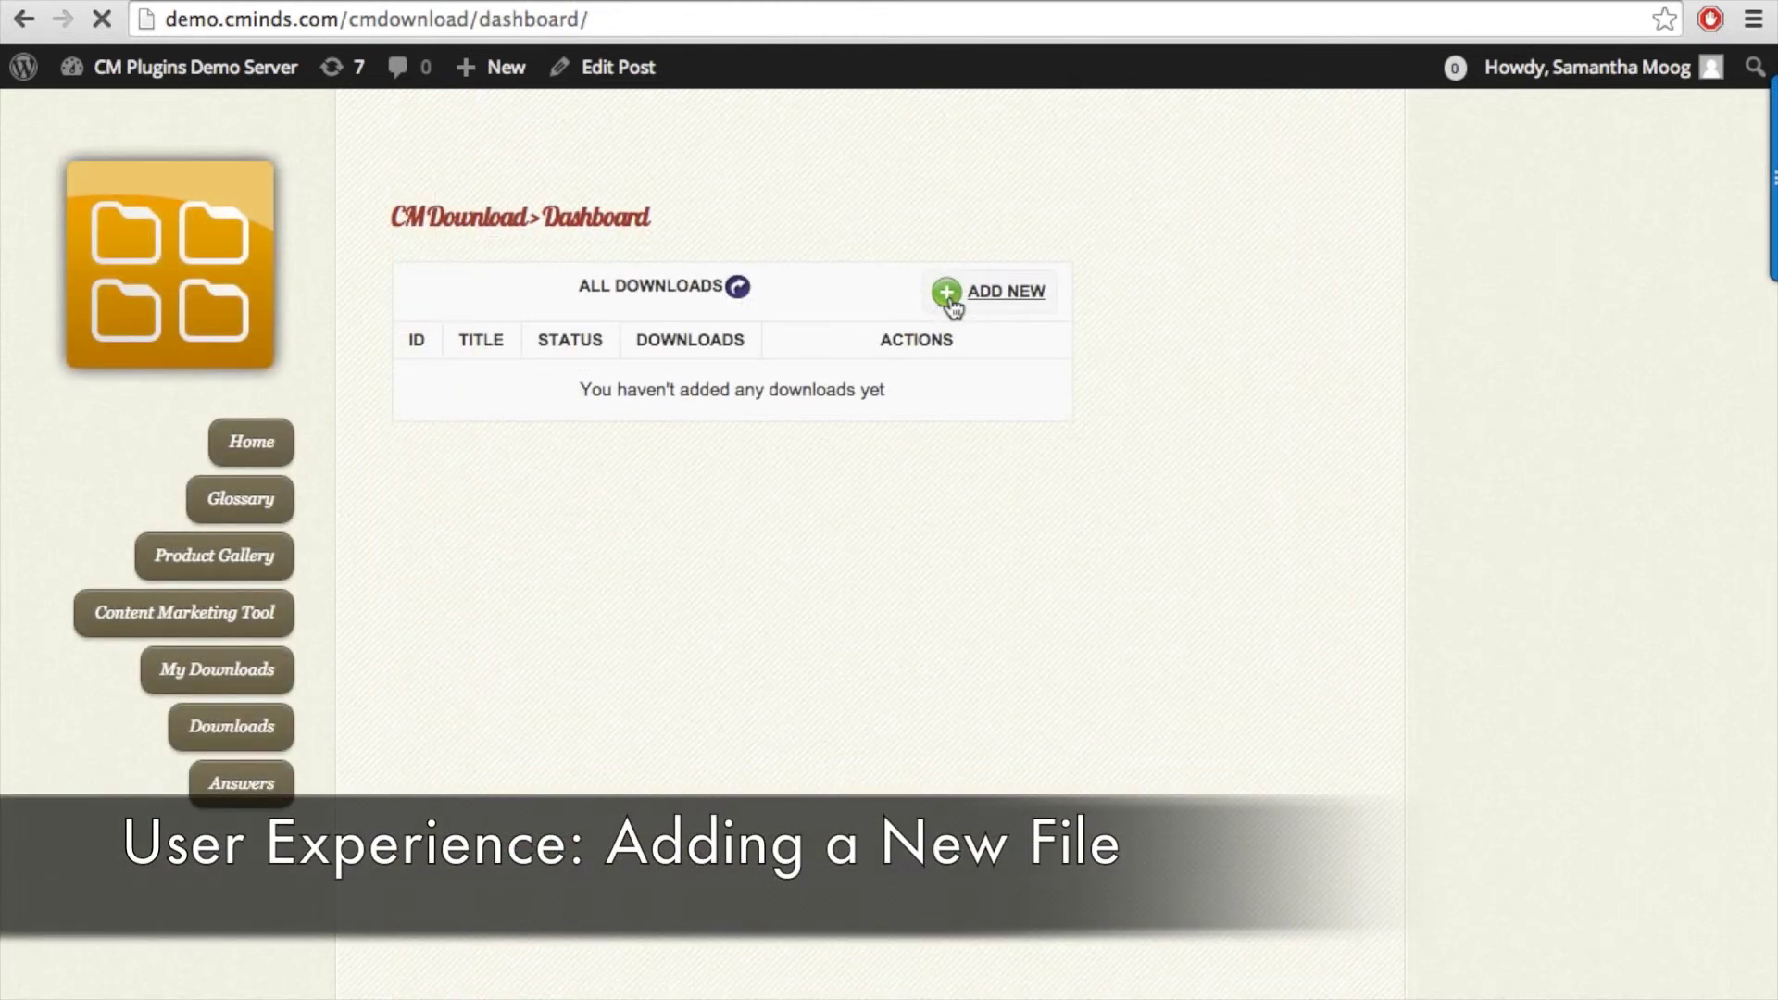
# Start a new download titled 'My First Download', version 1, and choose its file.
pyautogui.click(953, 305)
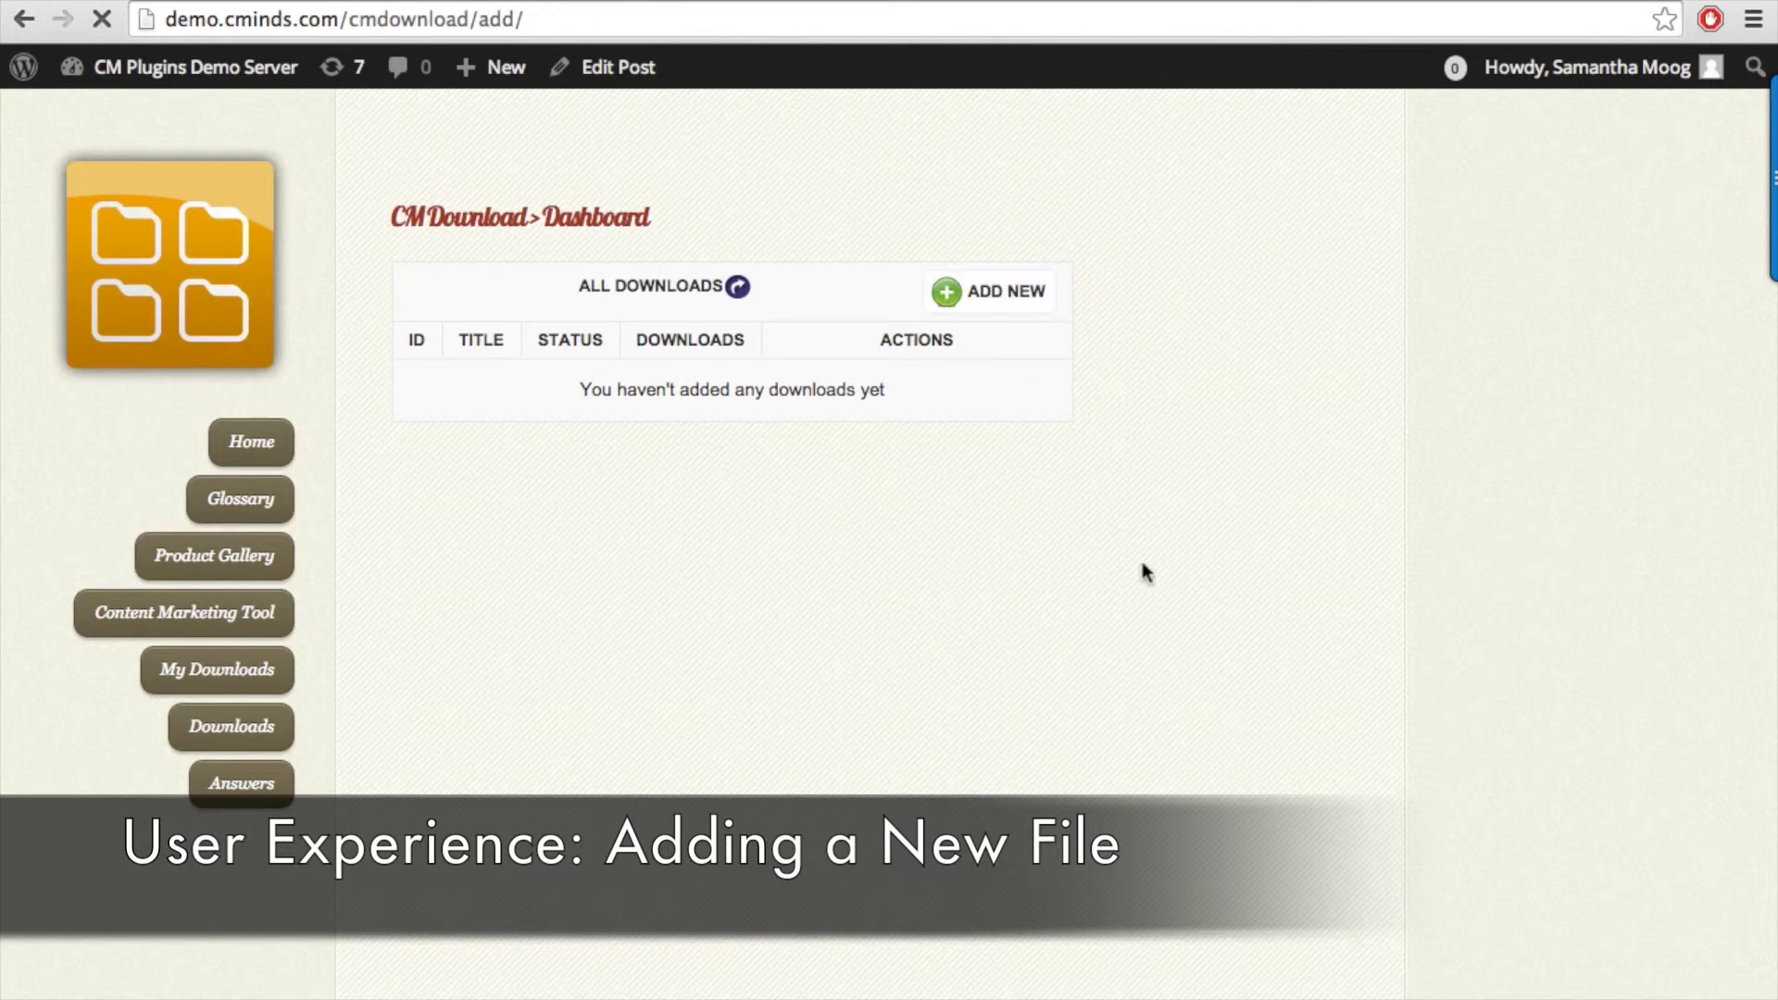
pyautogui.click(789, 483)
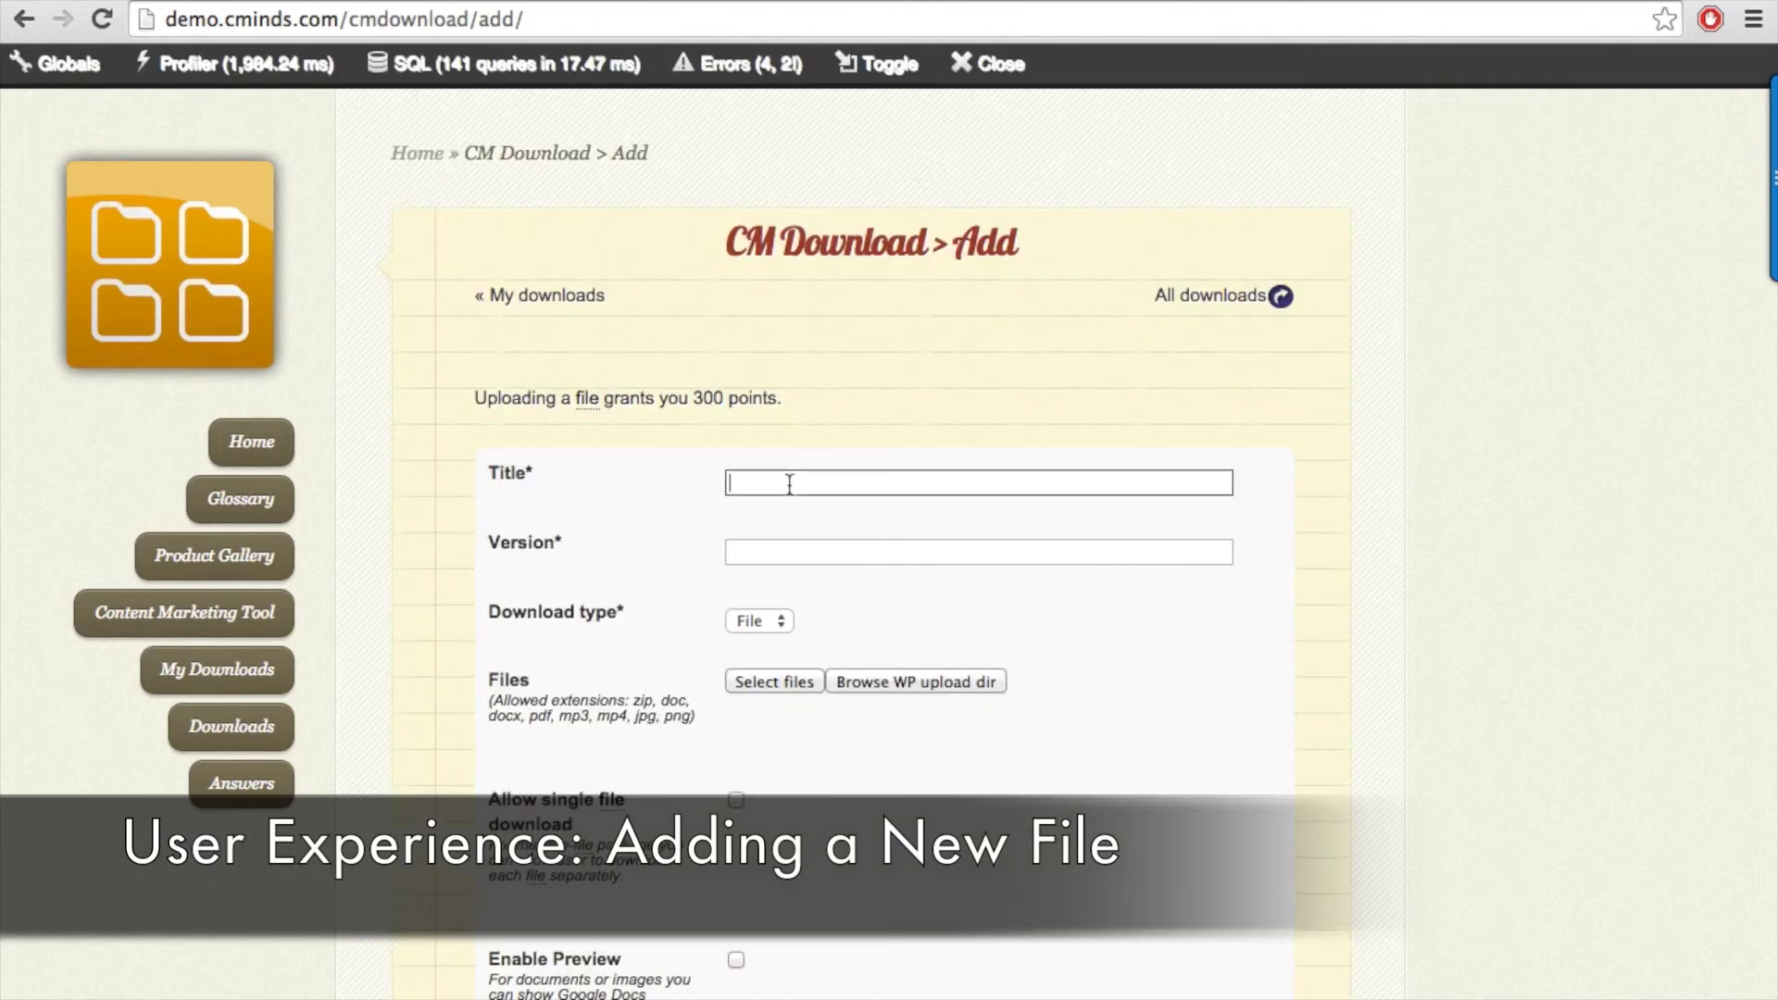
pyautogui.write('My First Download')
pyautogui.click(781, 552)
pyautogui.write('1')
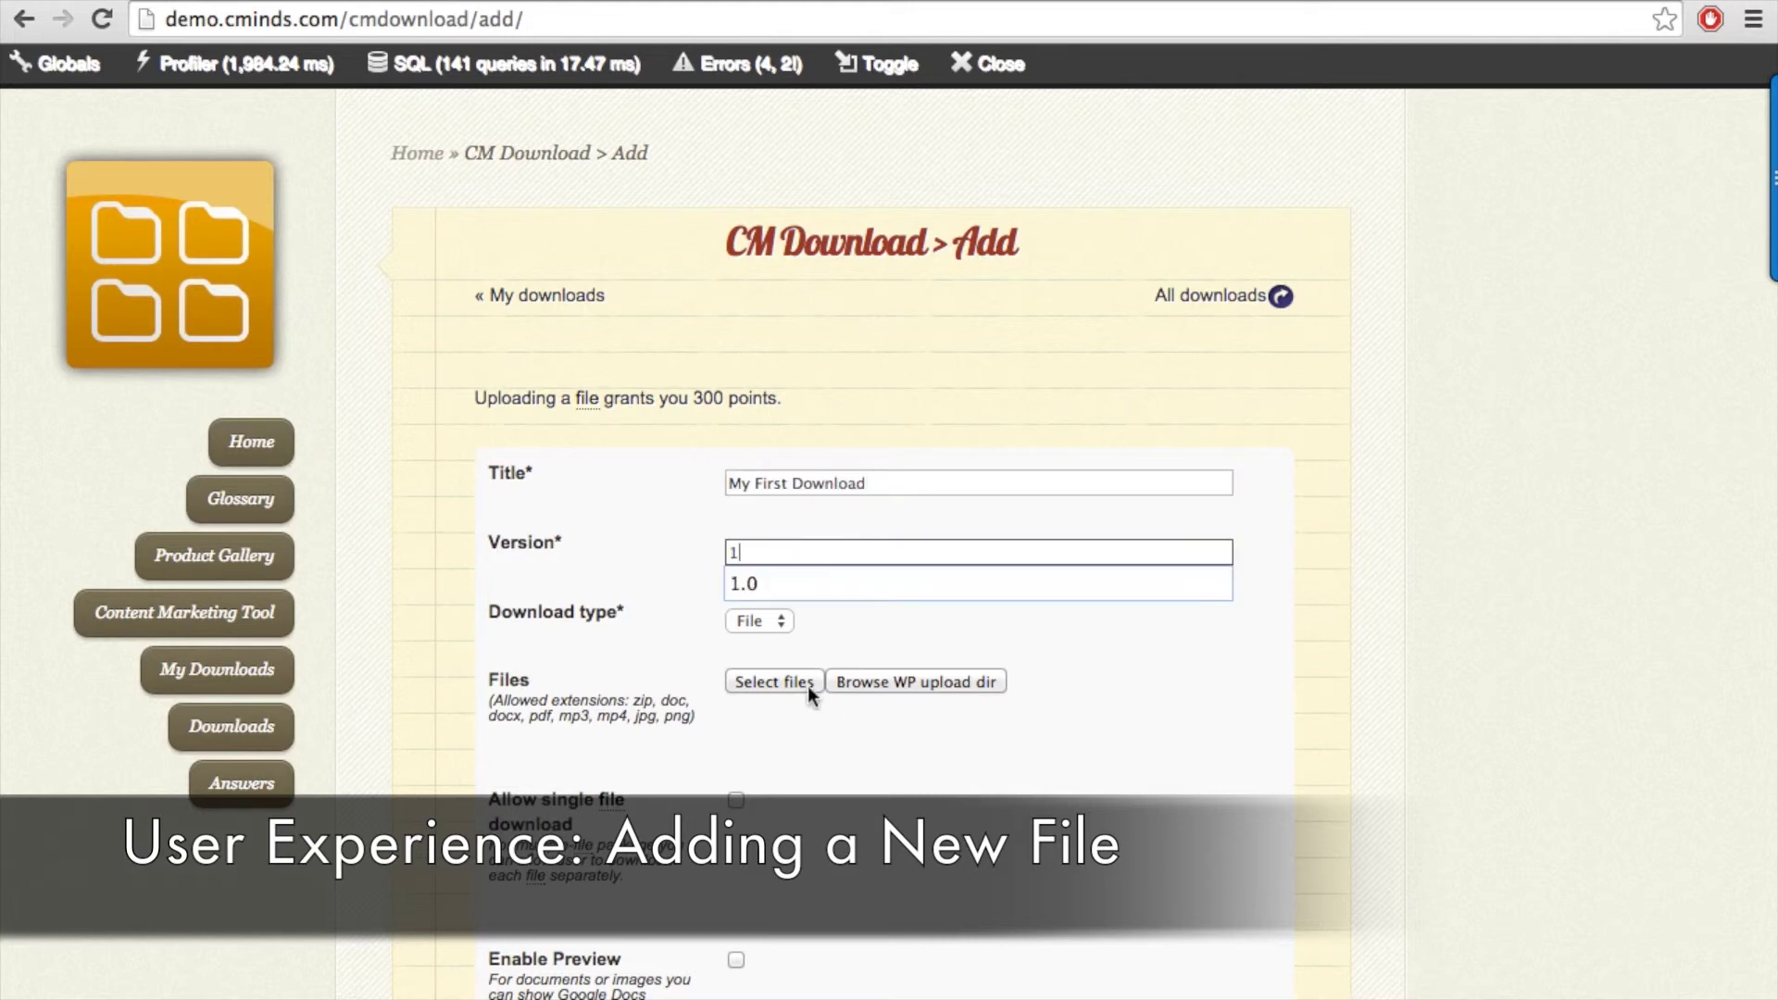
pyautogui.click(807, 685)
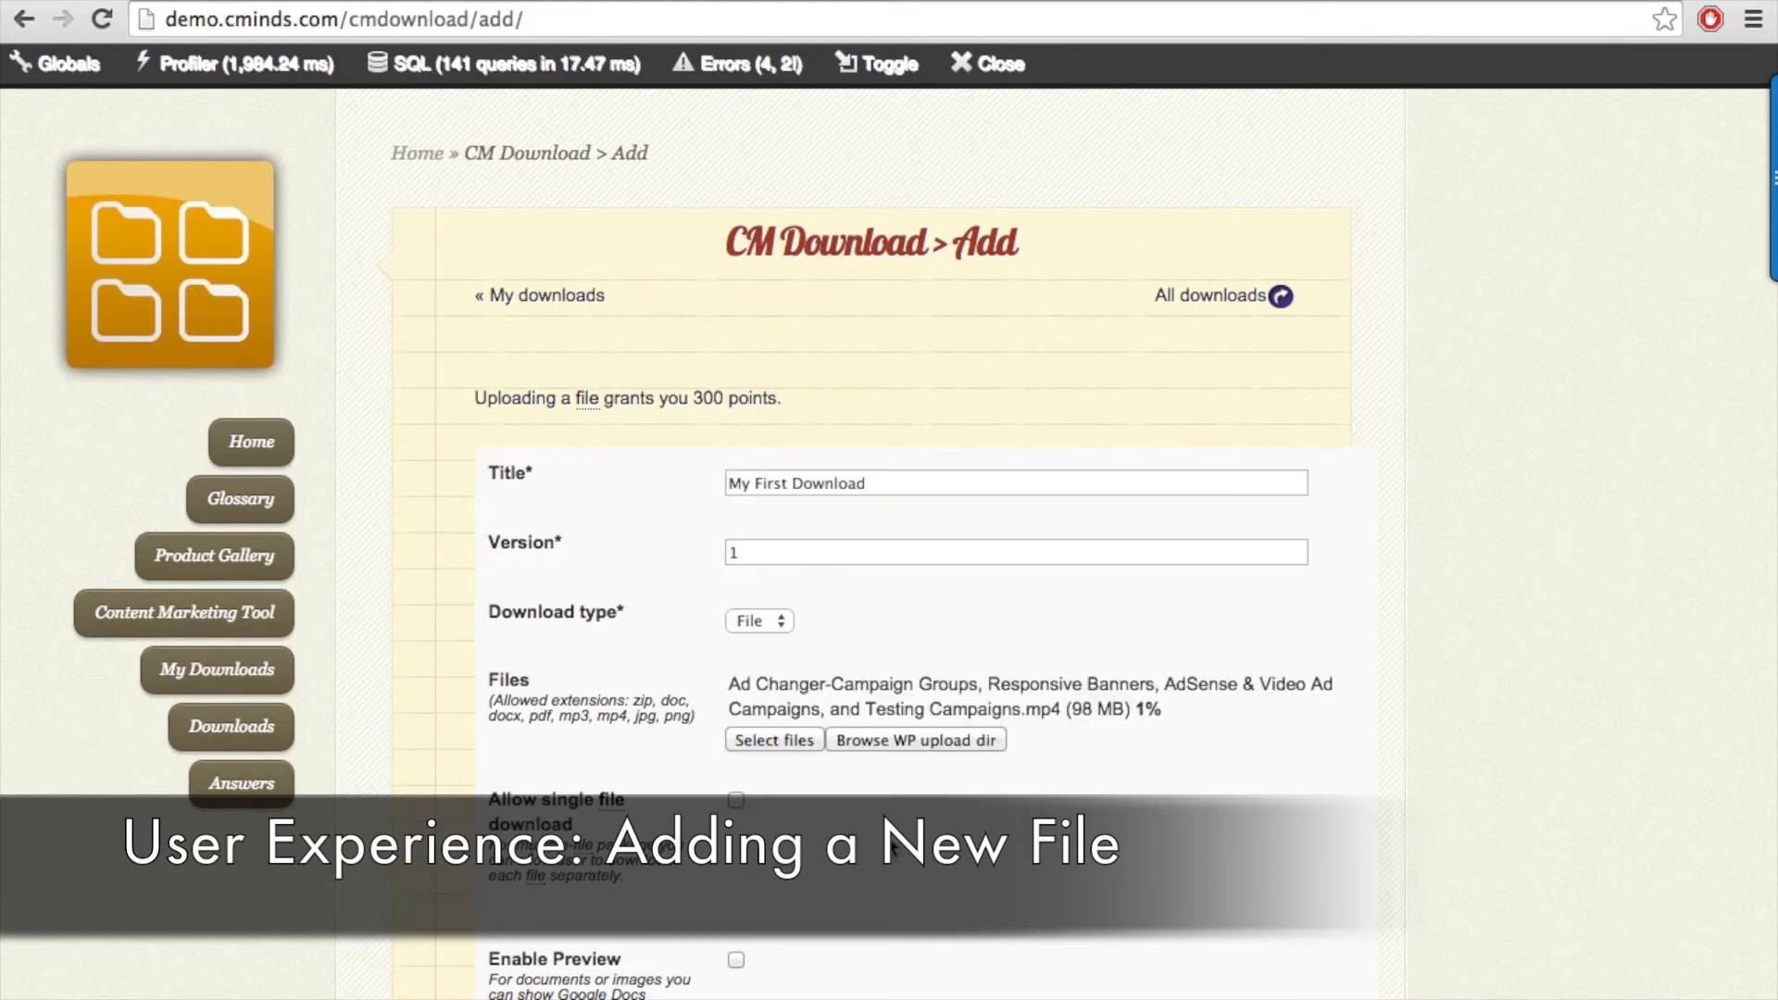
# Allow separate file downloads, file it under the Download category and tag it 'Tutorial'.
pyautogui.scroll(-3, 890, 846)
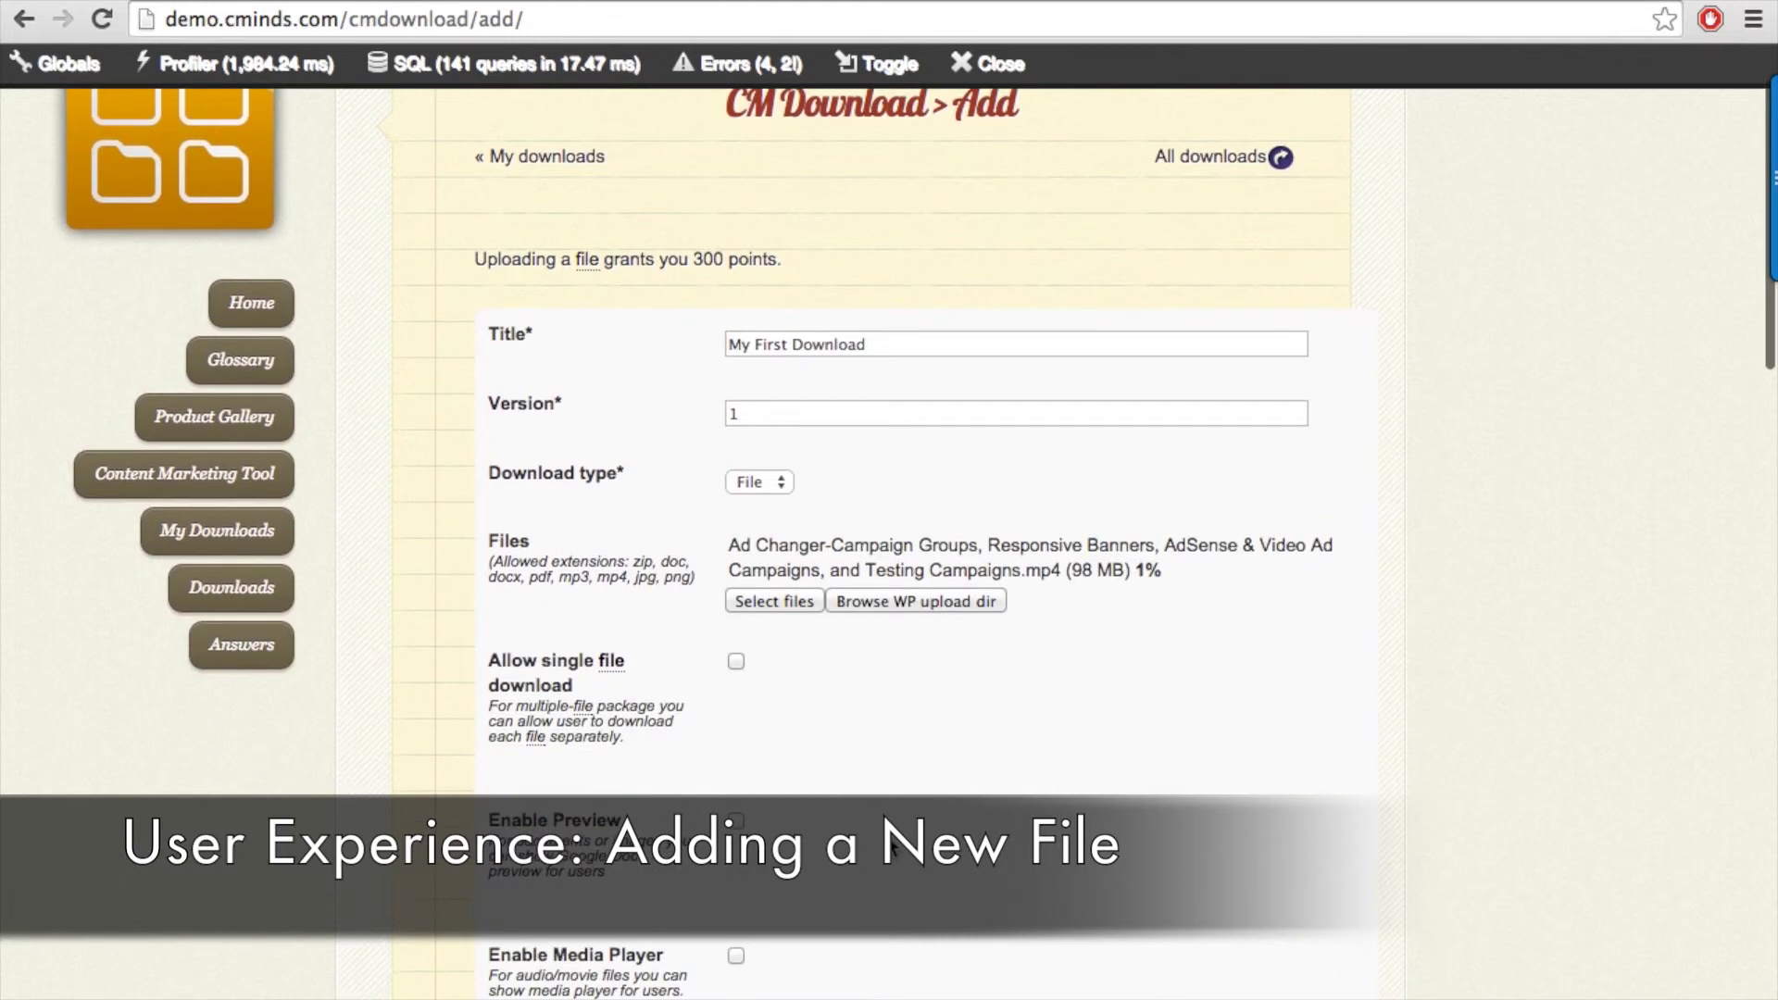
pyautogui.scroll(-4, 891, 847)
pyautogui.click(736, 441)
pyautogui.scroll(-3, 701, 441)
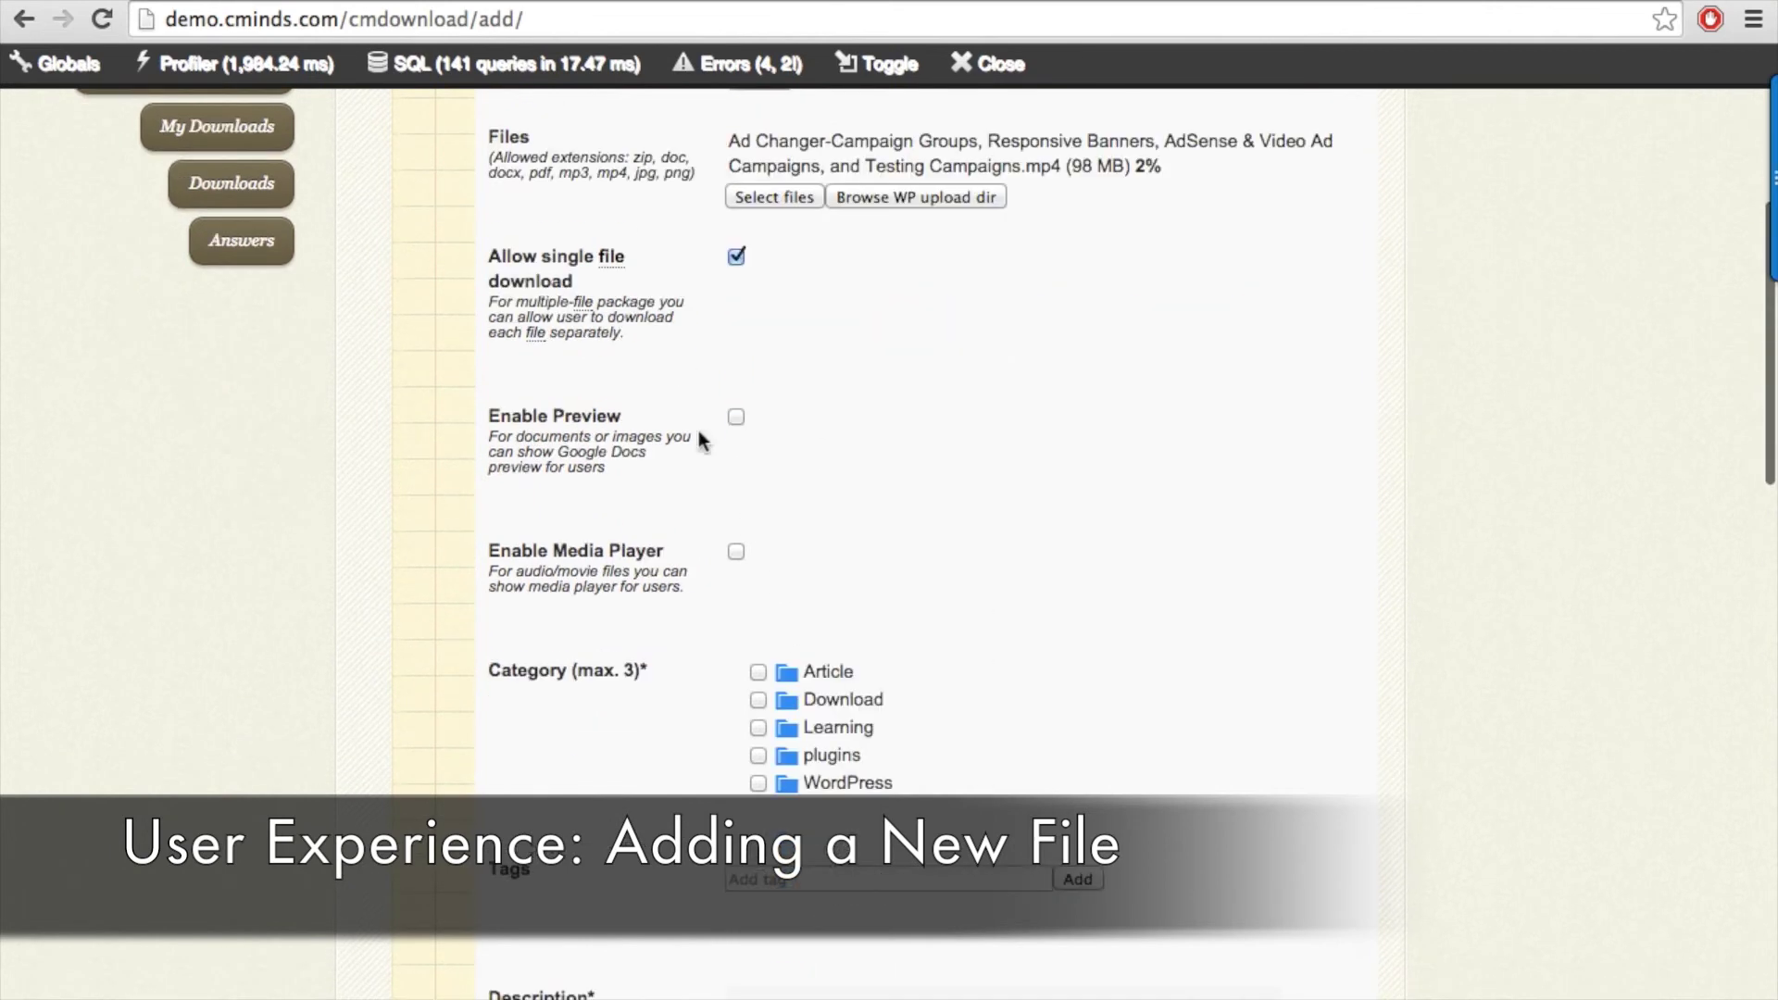
pyautogui.scroll(-3, 906, 698)
pyautogui.click(758, 460)
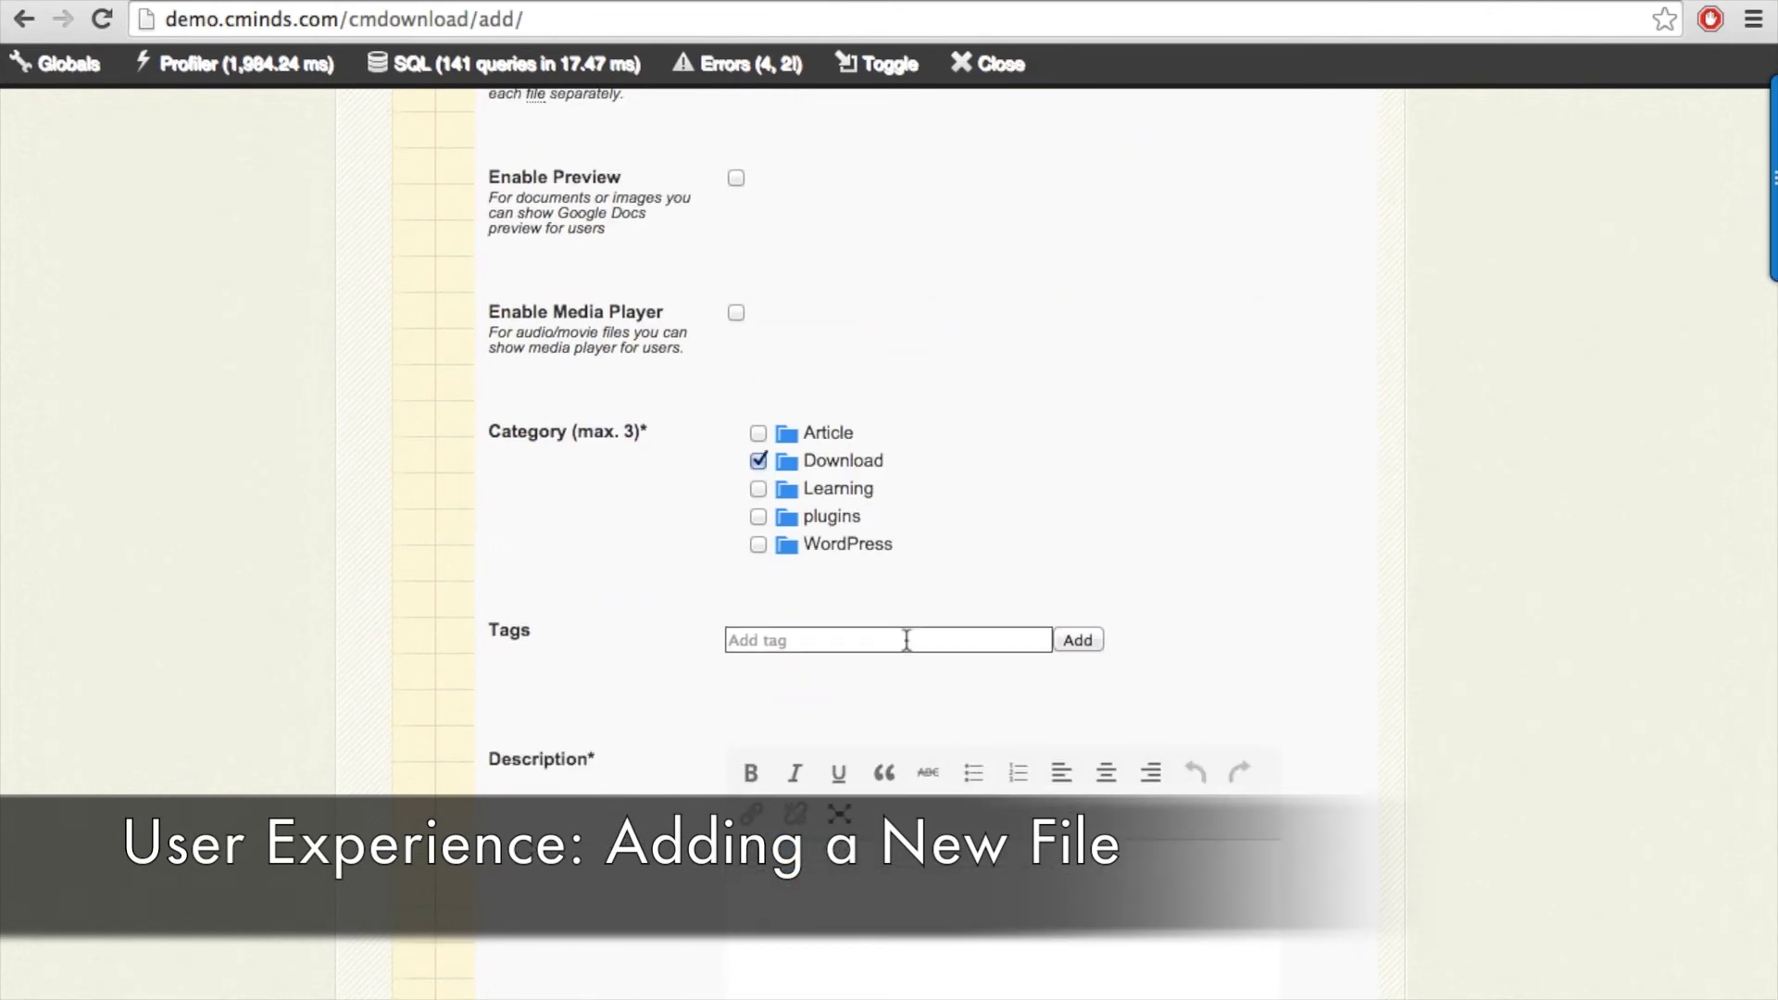
pyautogui.write('Tutorial')
# Add the description 'This is my first download - a video tutorial I made about the CM Ad Changer', a screenshot, and submit.
pyautogui.click(1003, 884)
pyautogui.write('This is my')
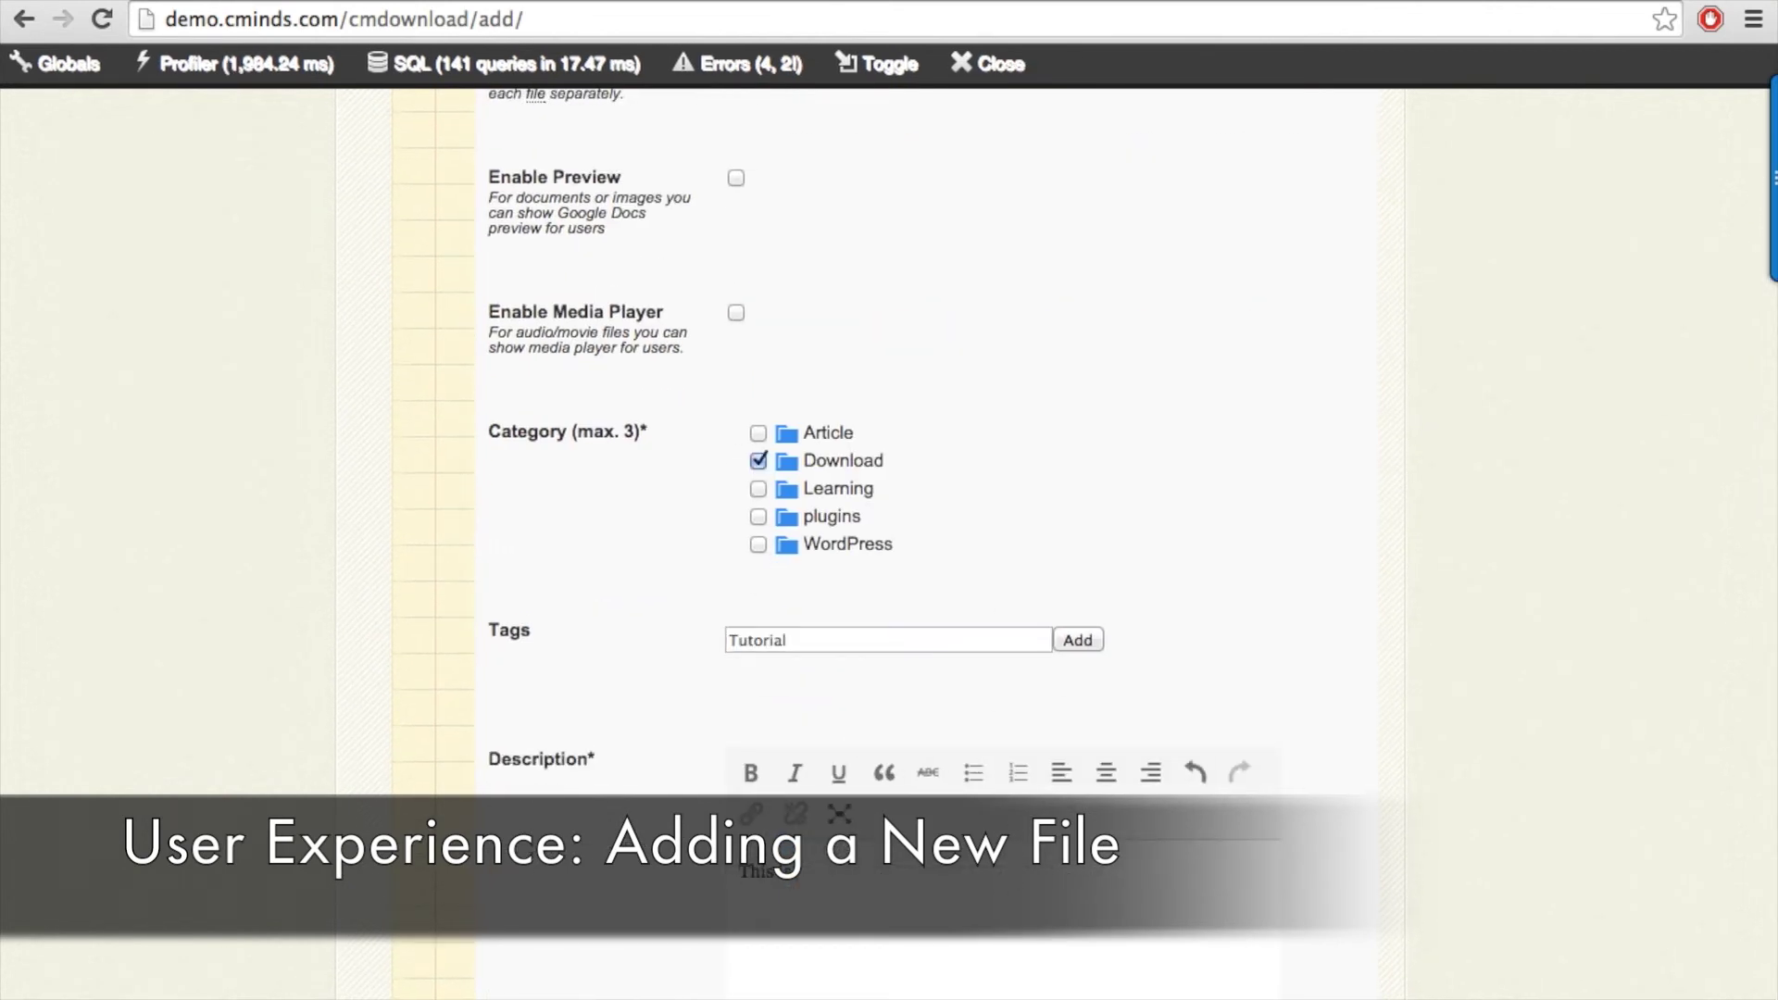
pyautogui.write(' first download - a video tutor')
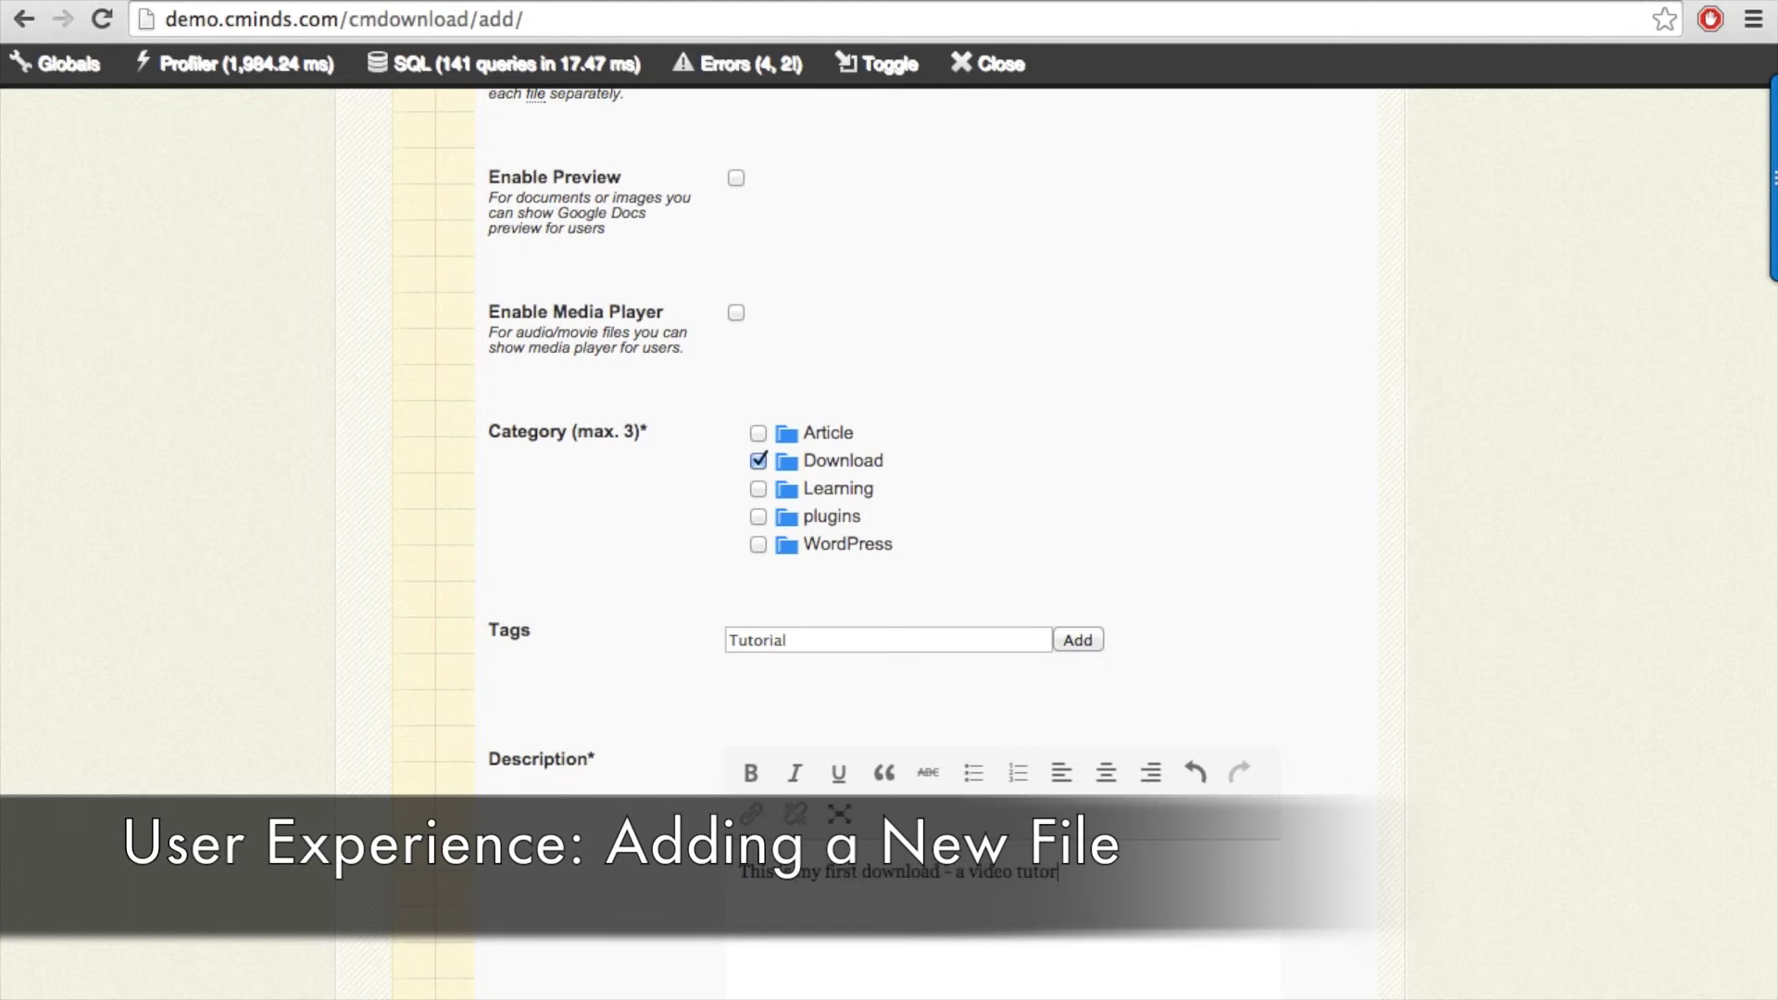
pyautogui.write('ial I made about the CM Ad Cha')
pyautogui.scroll(3, 1062, 750)
pyautogui.scroll(-6, 1062, 751)
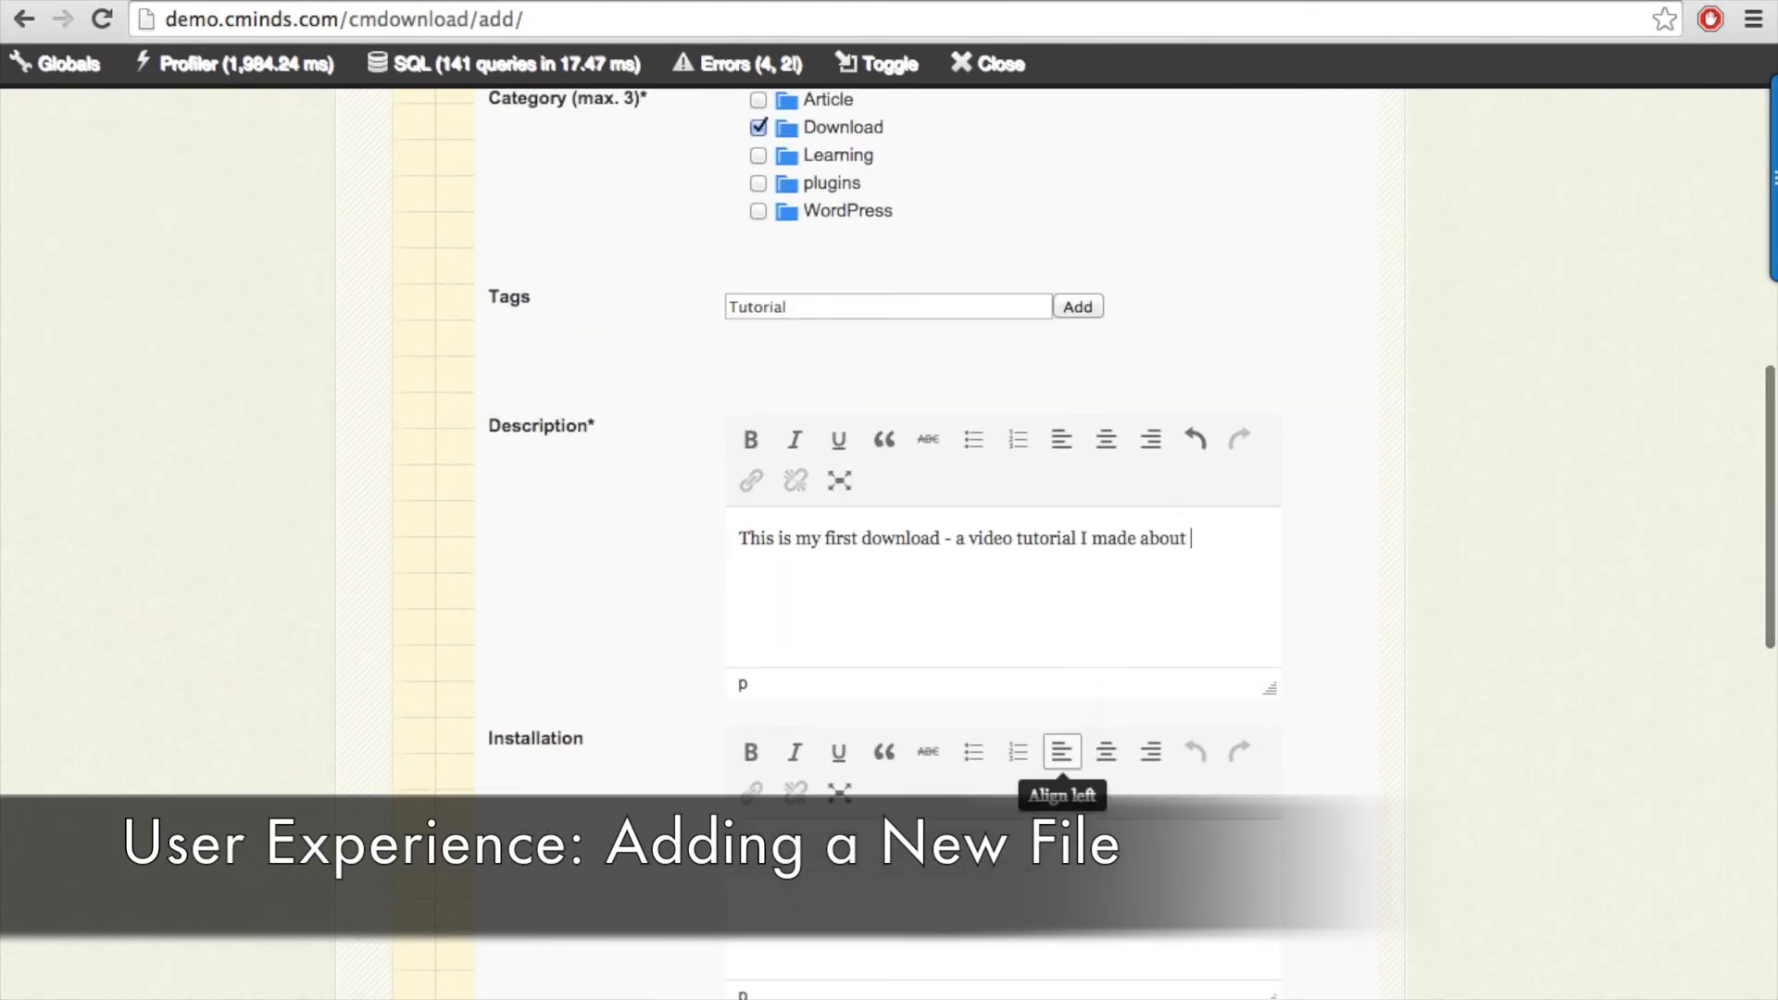
pyautogui.write('nger')
pyautogui.scroll(-10, 614, 865)
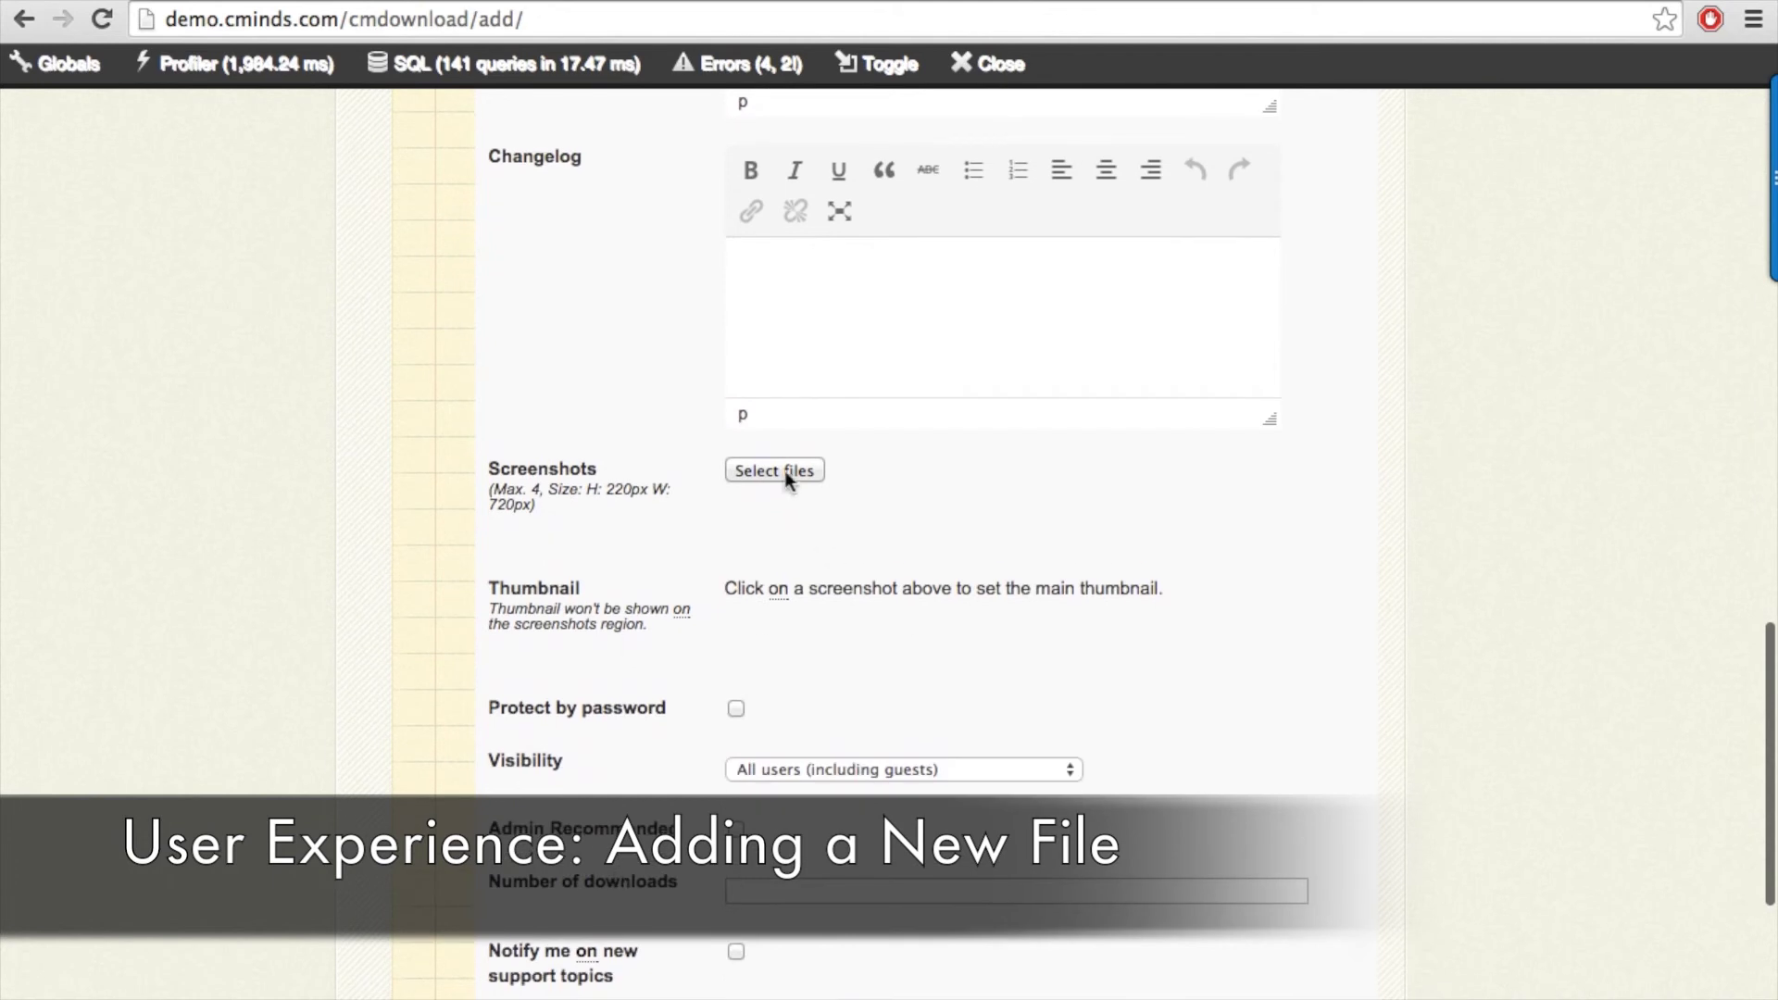
pyautogui.click(802, 470)
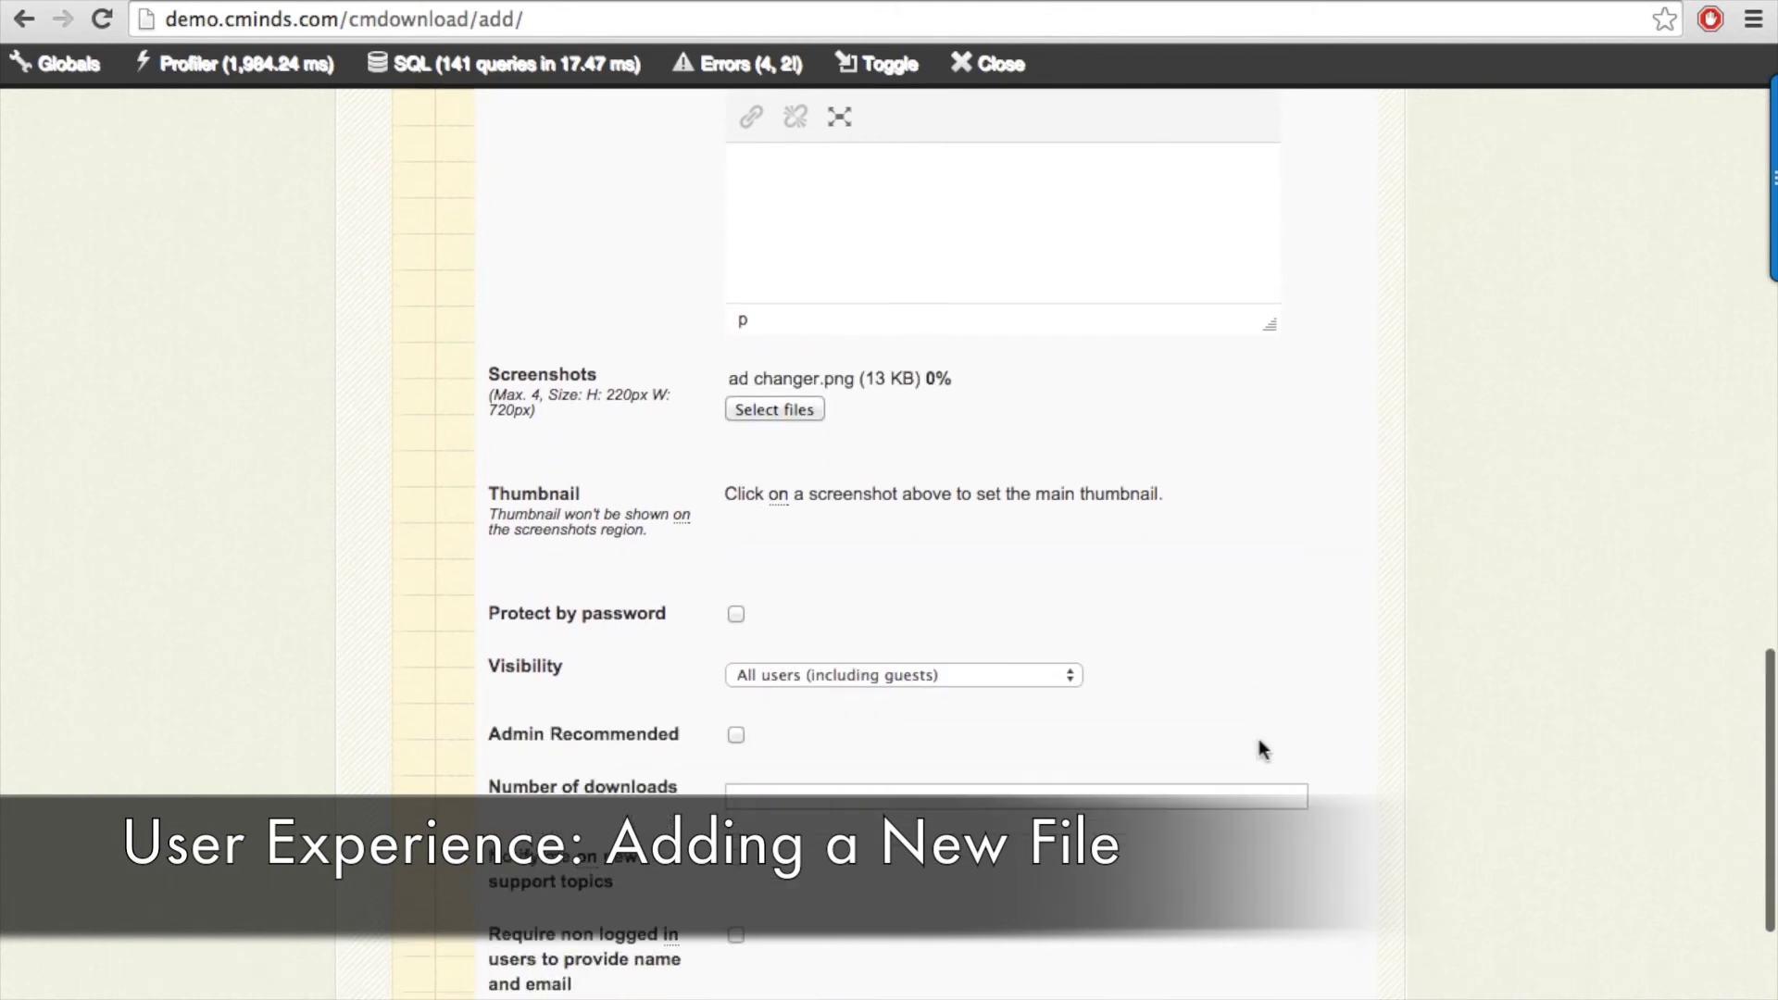
pyautogui.scroll(-5, 1261, 750)
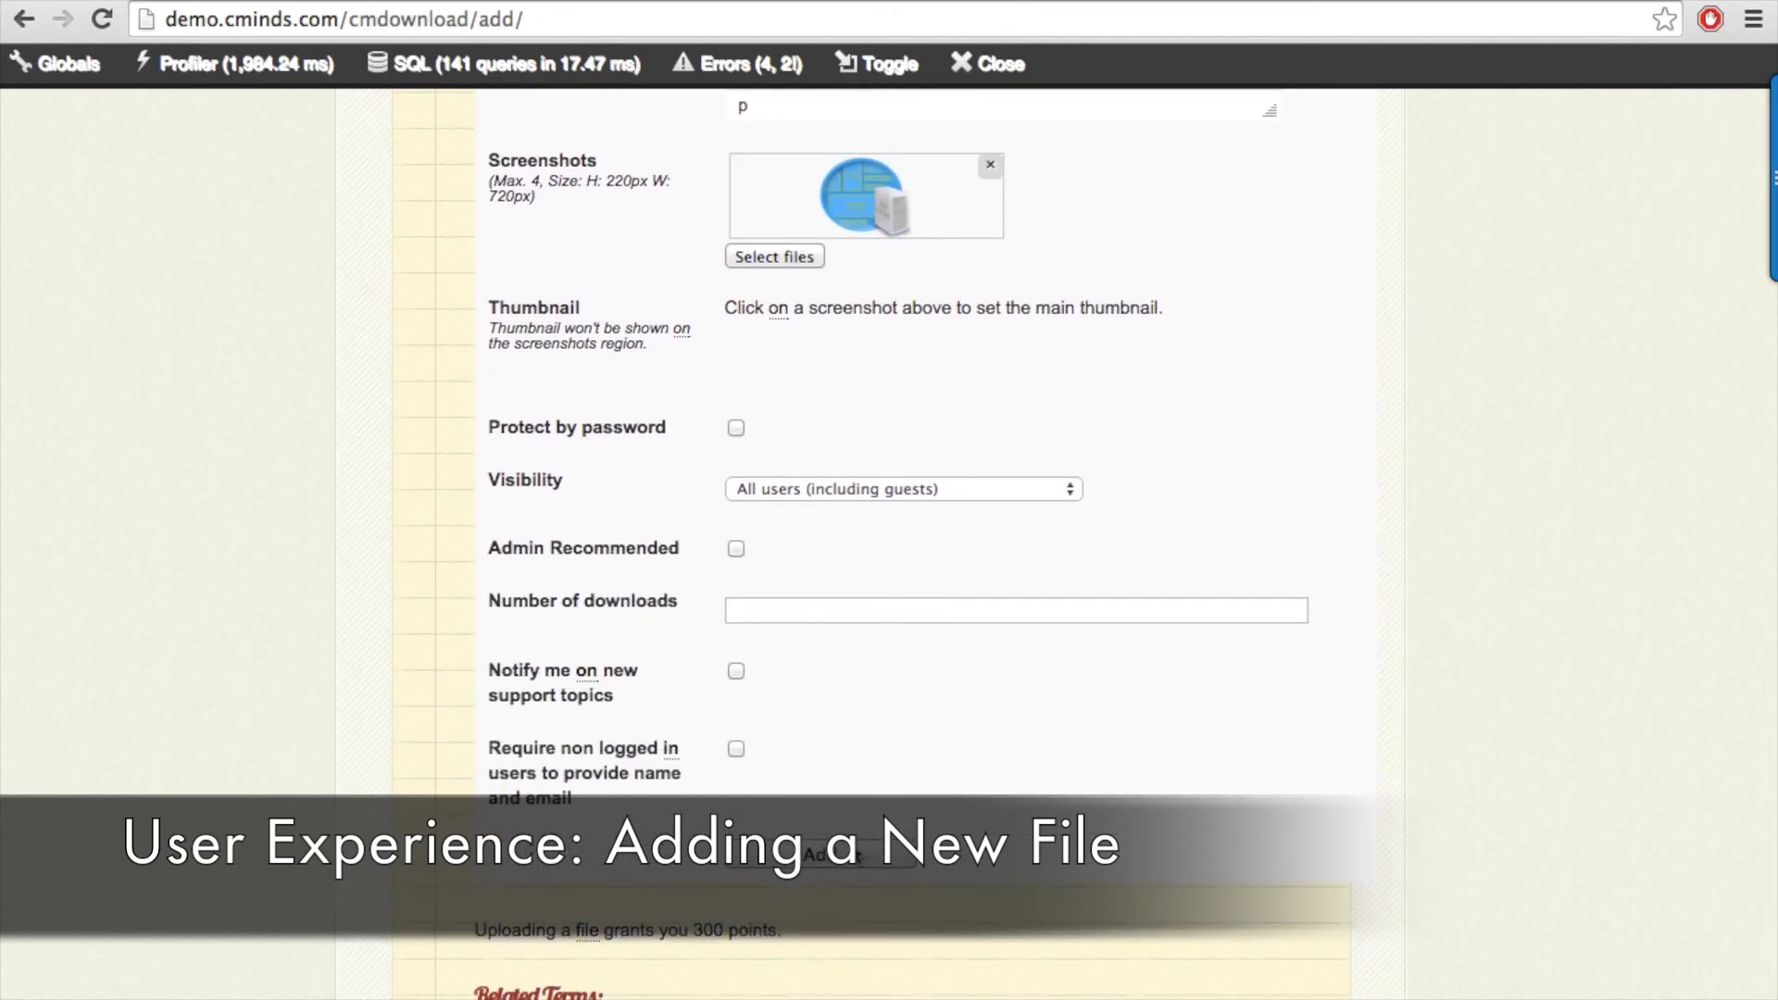
pyautogui.click(846, 863)
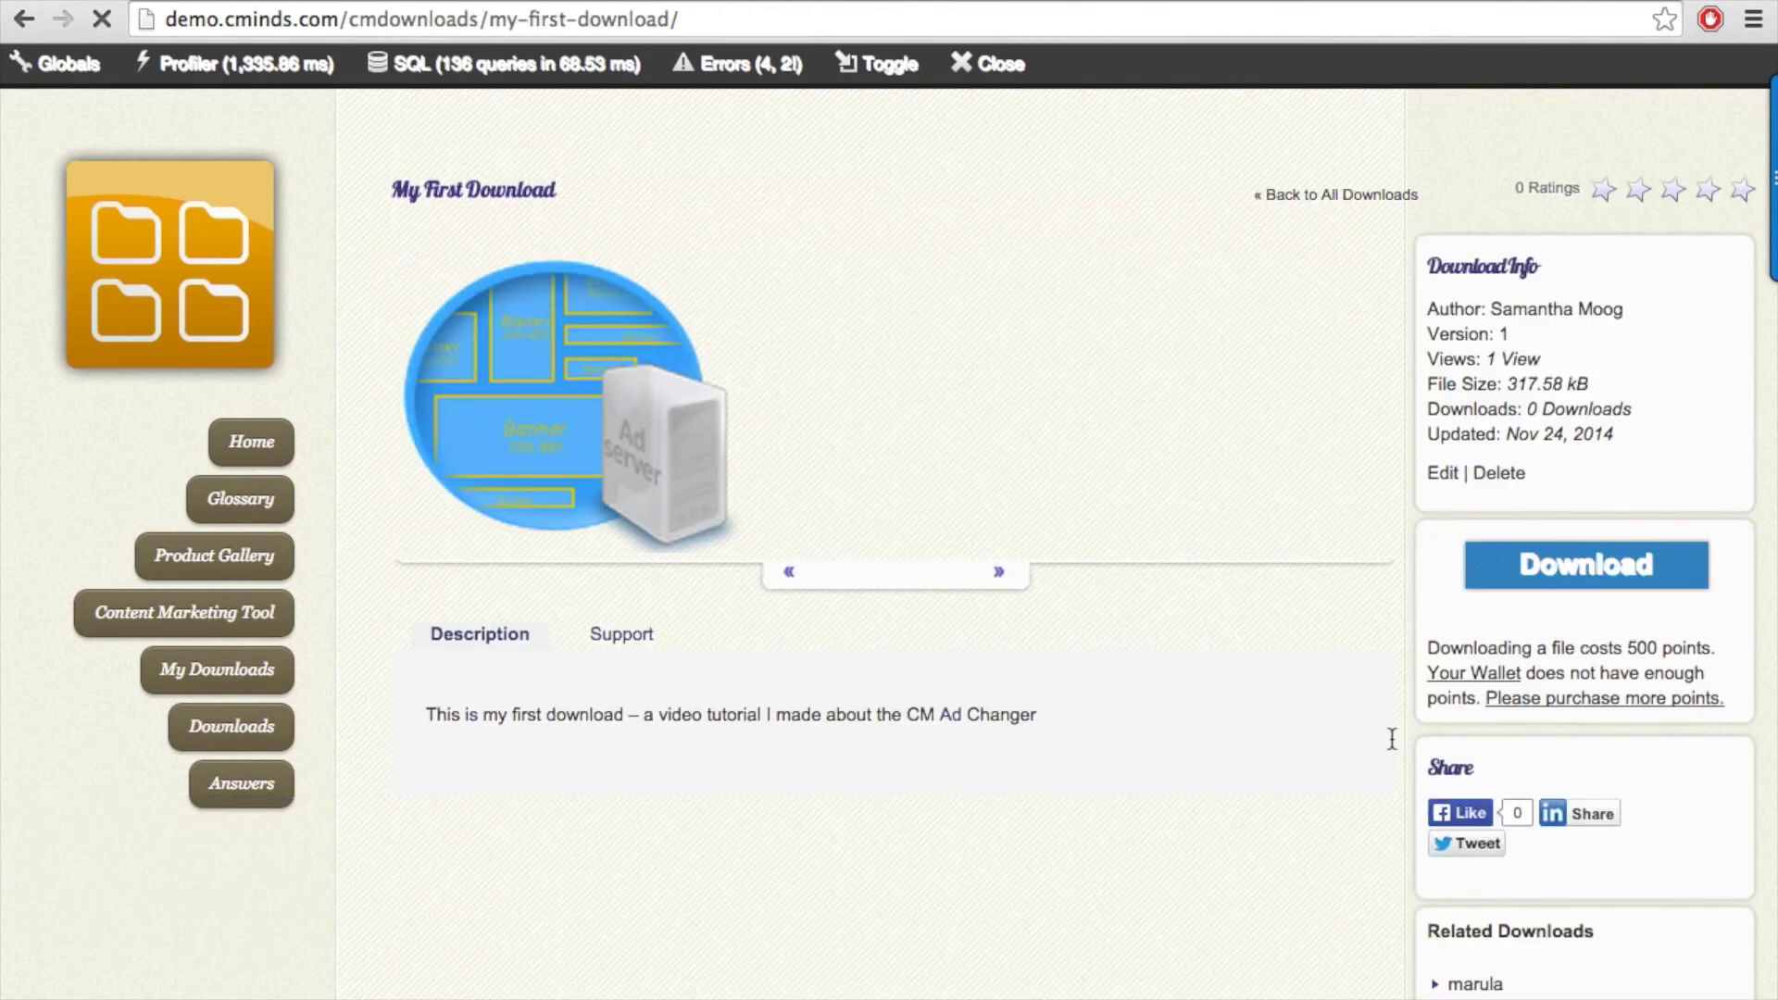
# Open Your Wallet from My First Download's page to check the points balance.
pyautogui.scroll(-2, 1508, 672)
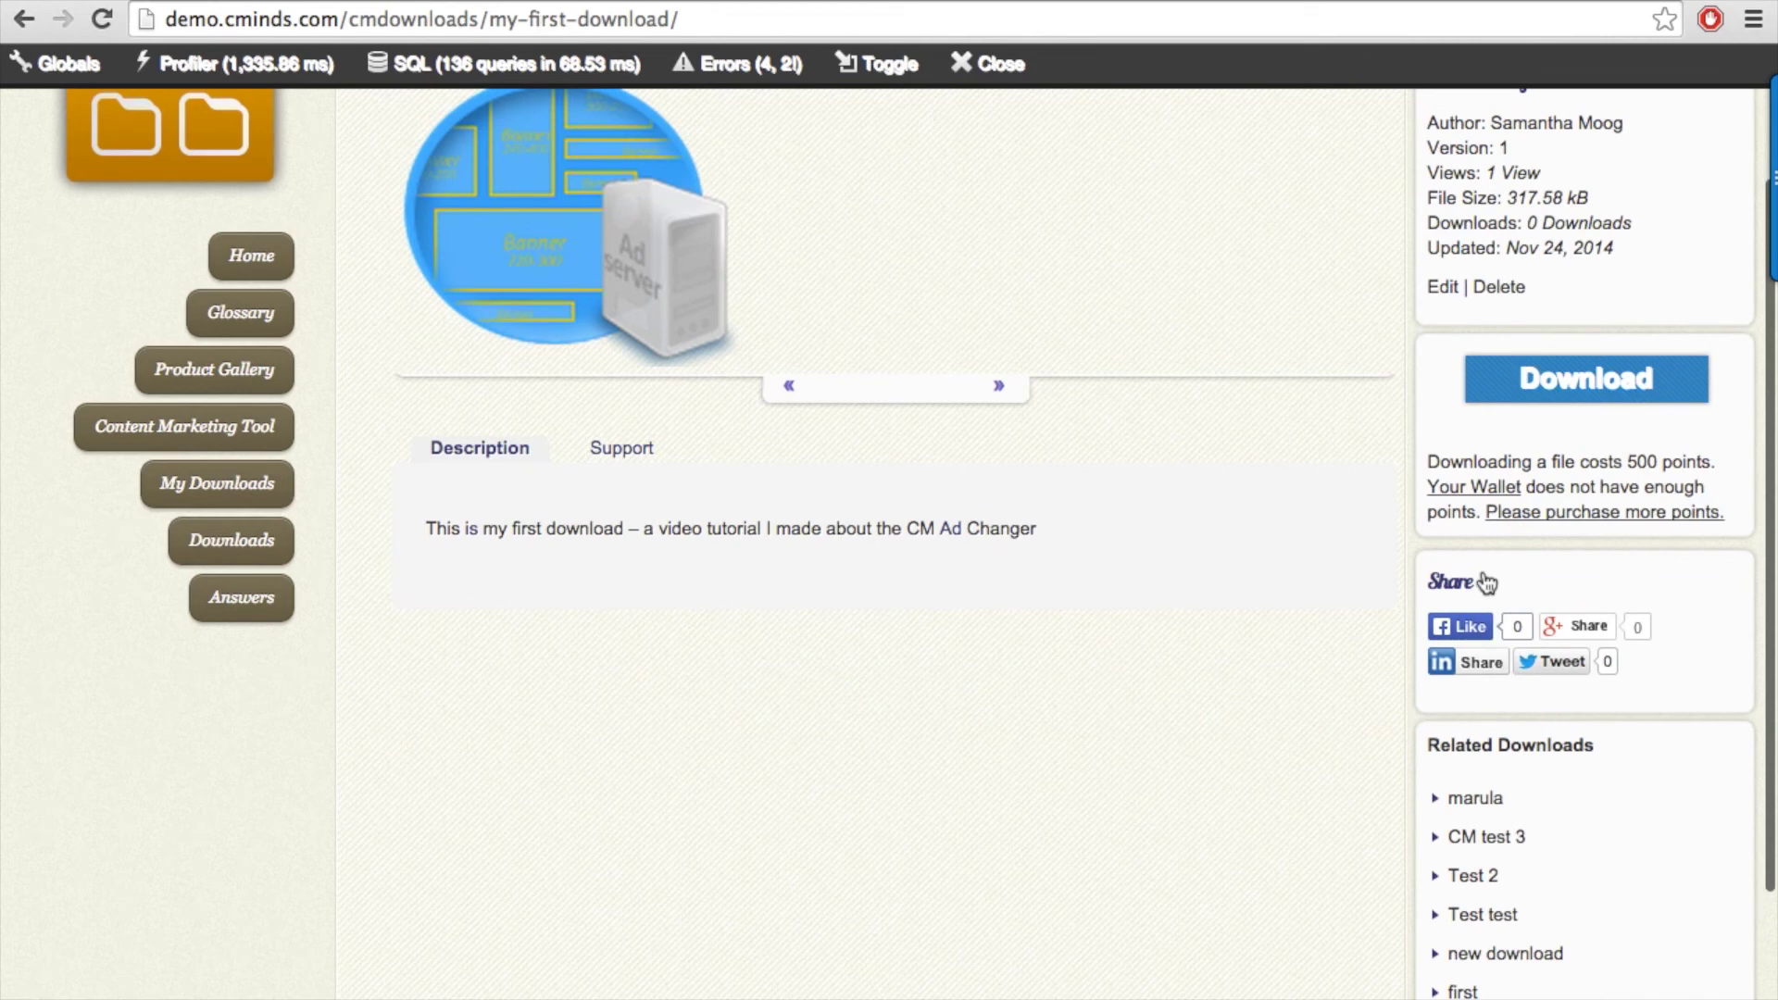
pyautogui.click(1488, 491)
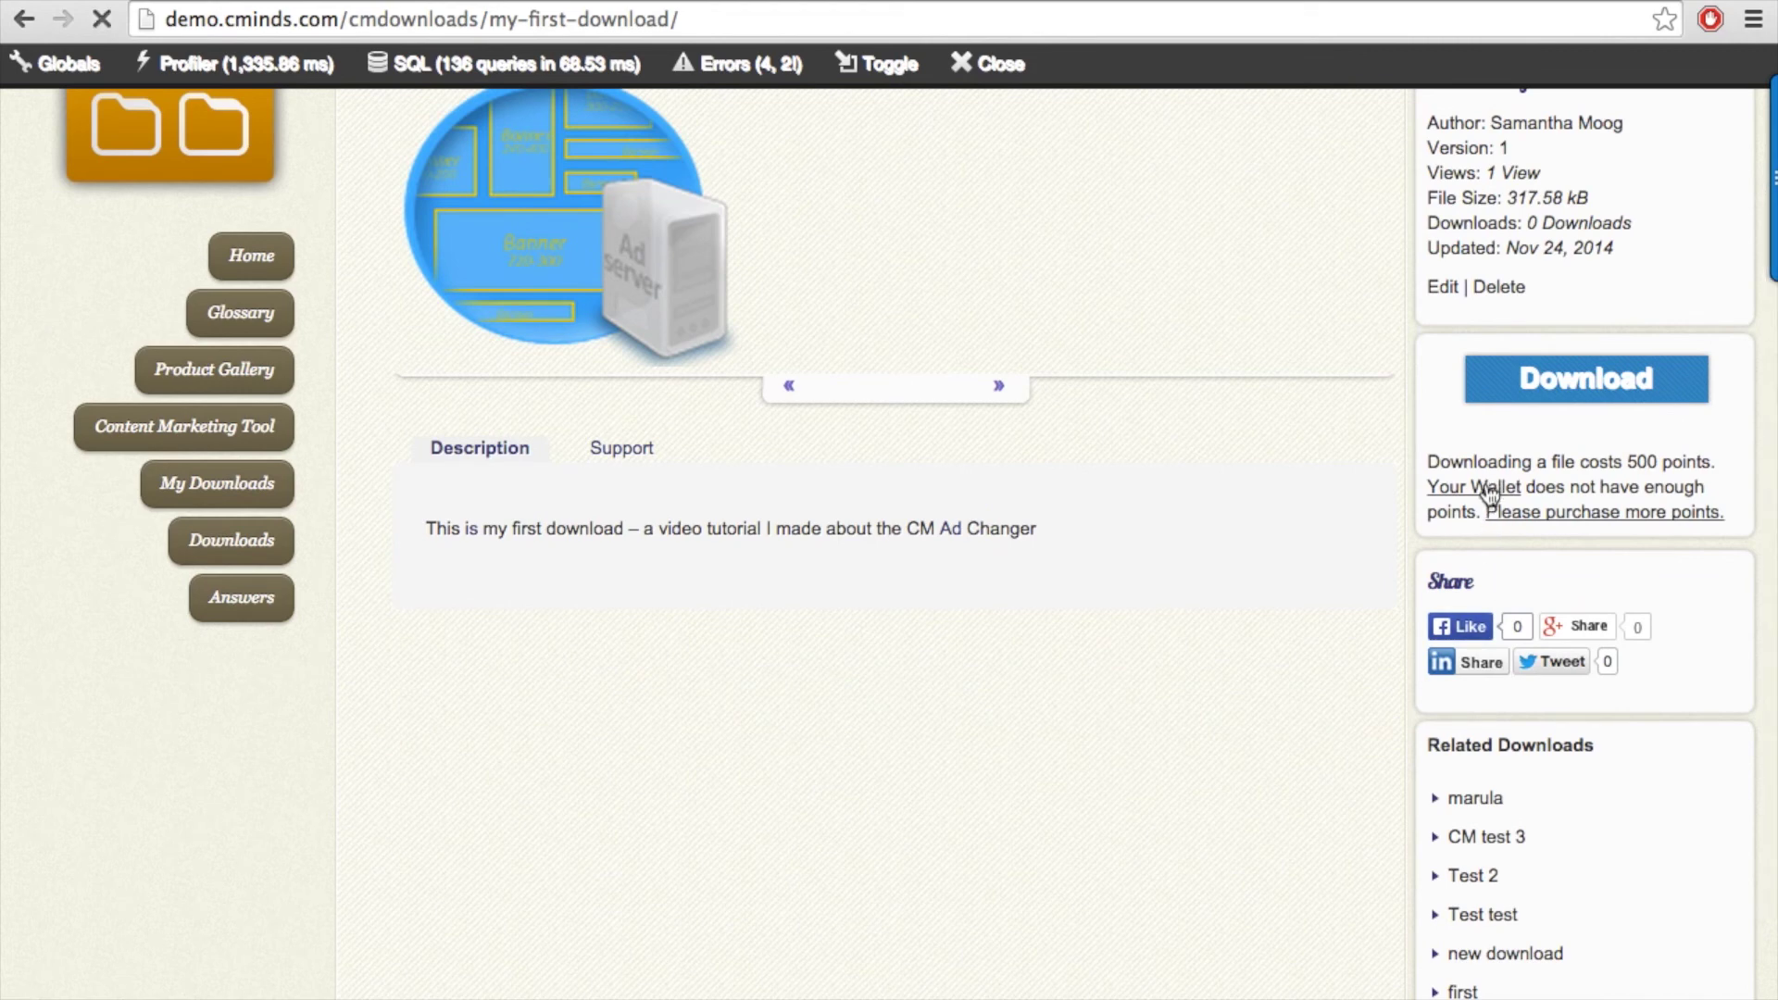